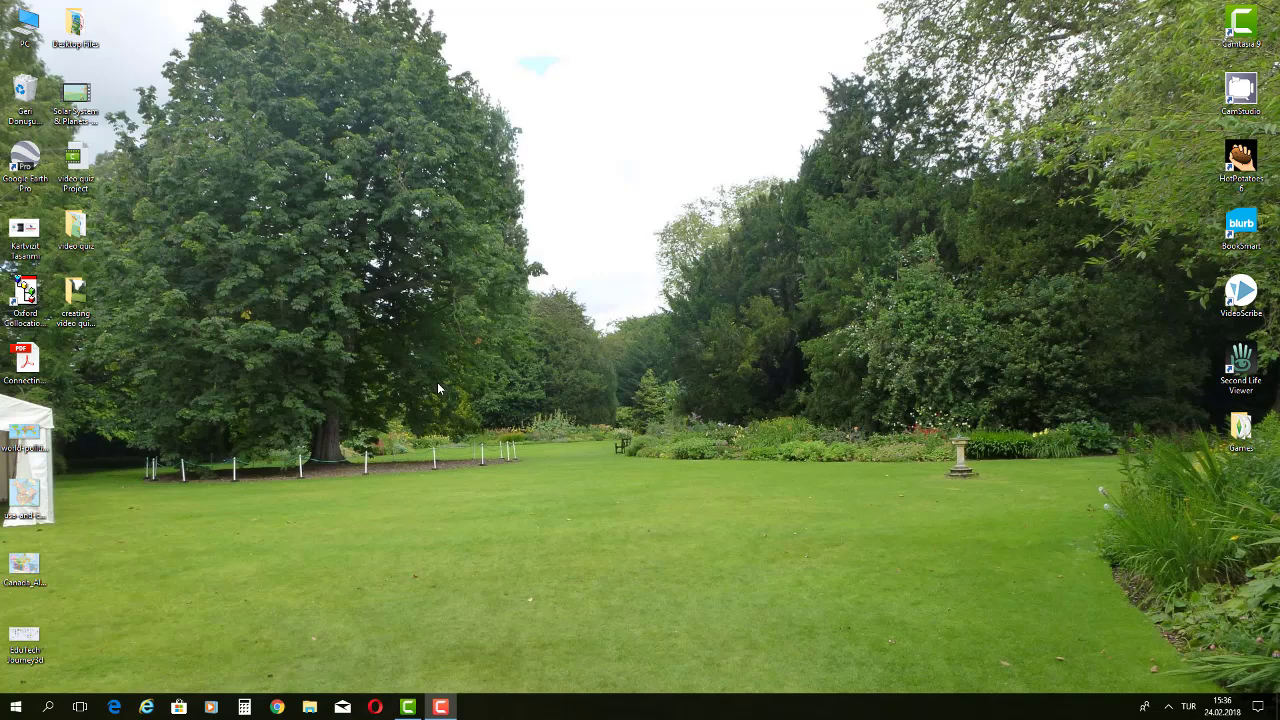
Bring the Camtasia editor back up on the video quiz Project
{"action": "left_click", "coordinate": [408, 708]}
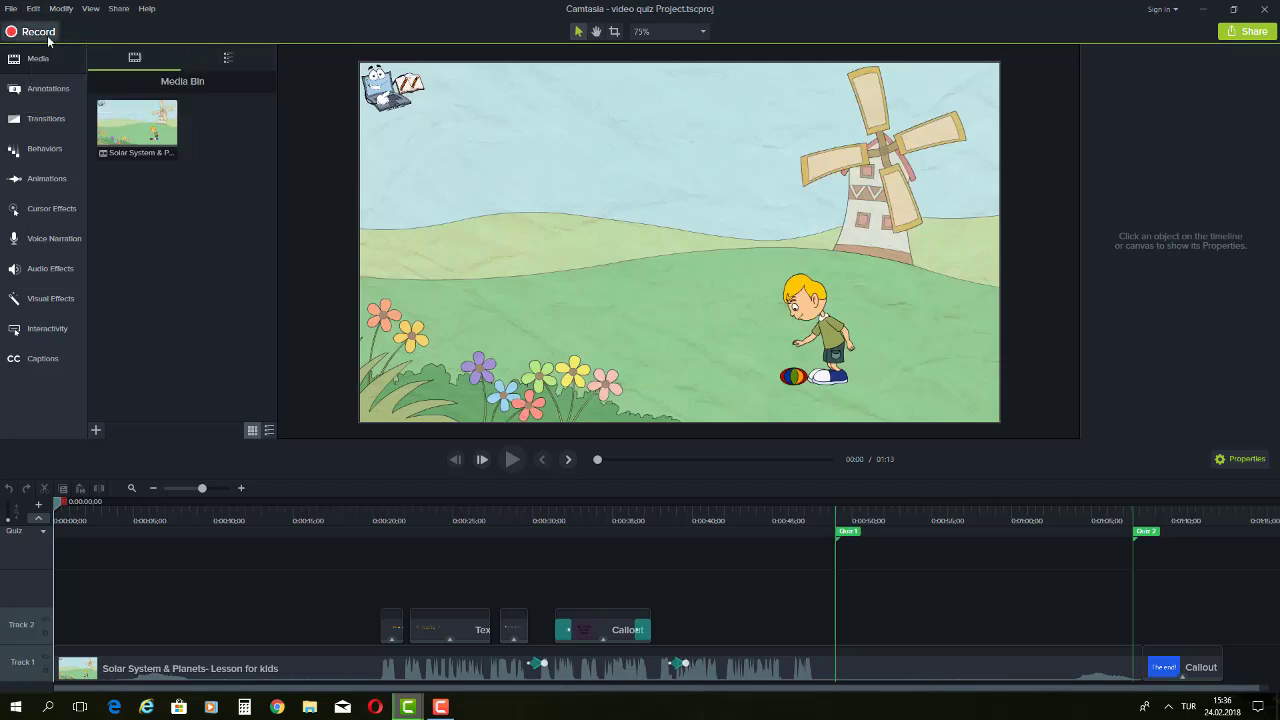
Minimize the editor and move the Camtasia Recorder panel up toward the centre
{"action": "left_click", "coordinate": [1203, 9]}
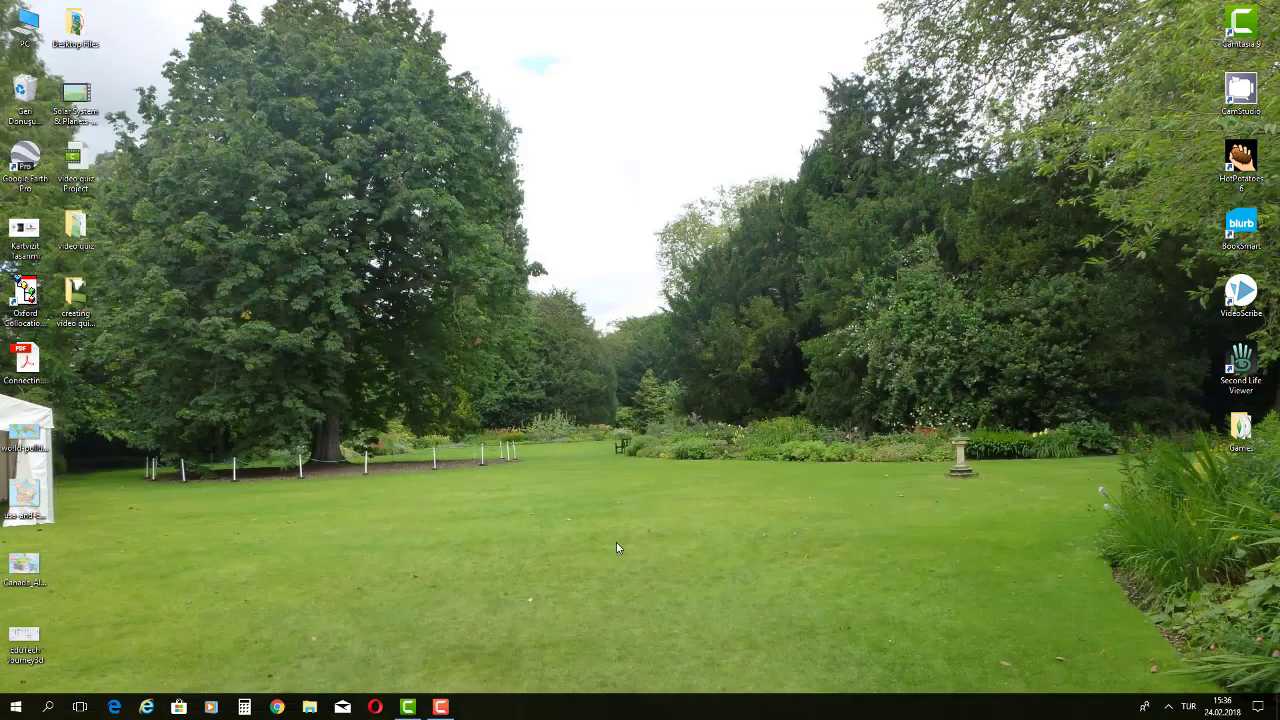
{"action": "left_click", "coordinate": [443, 707]}
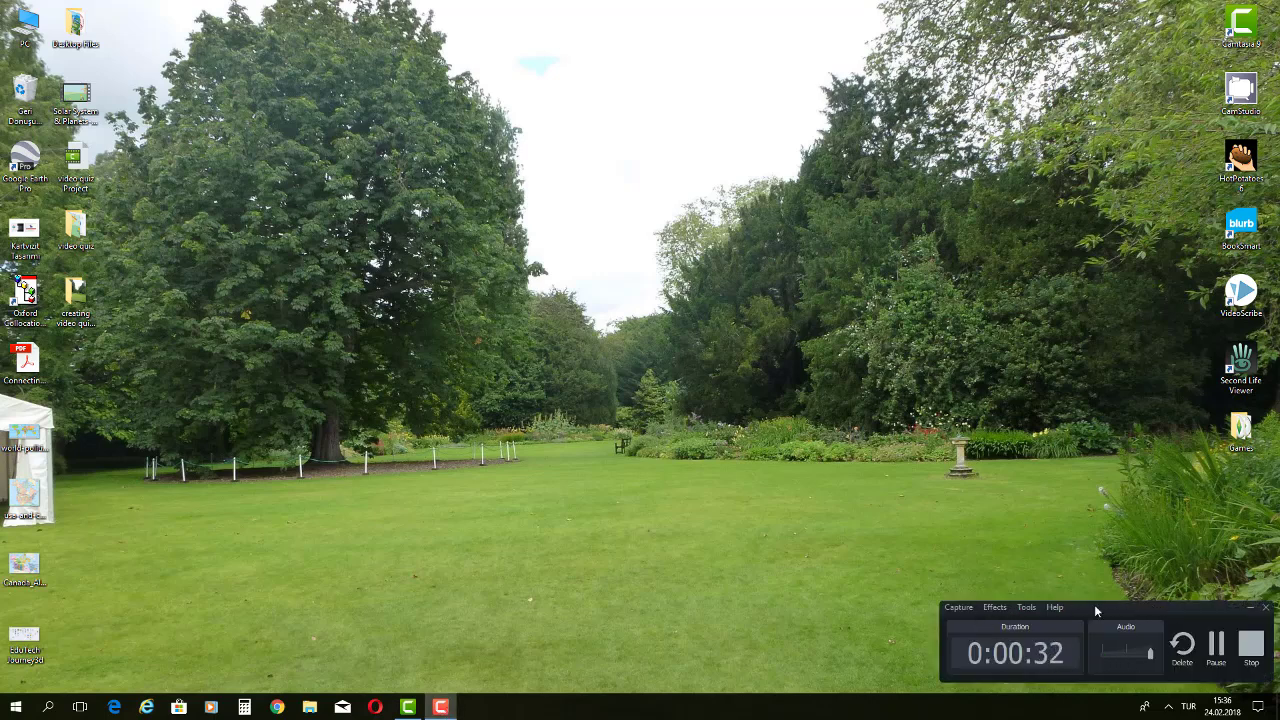
{"action": "left_click_drag", "start_coordinate": [1094, 604], "coordinate": [964, 463]}
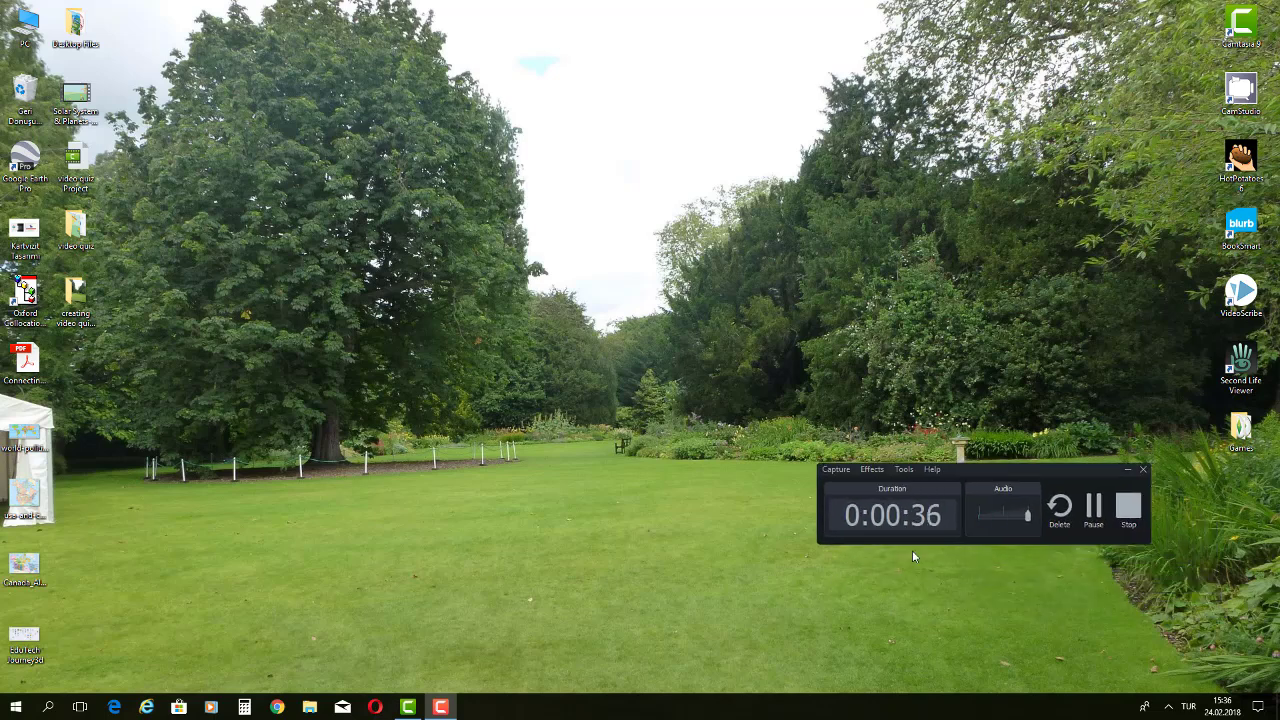
Browse the Recorder's Tools, Help and Capture menus
{"action": "left_click", "coordinate": [902, 470]}
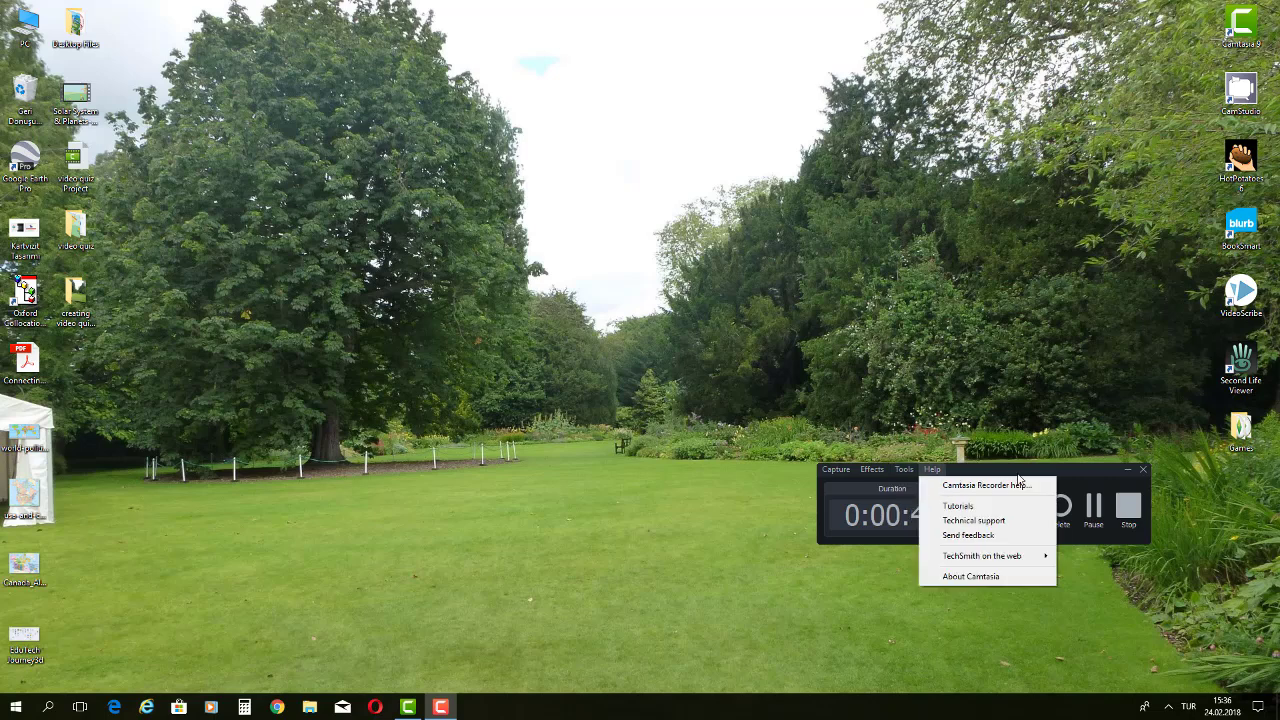
{"action": "left_click", "coordinate": [1042, 487]}
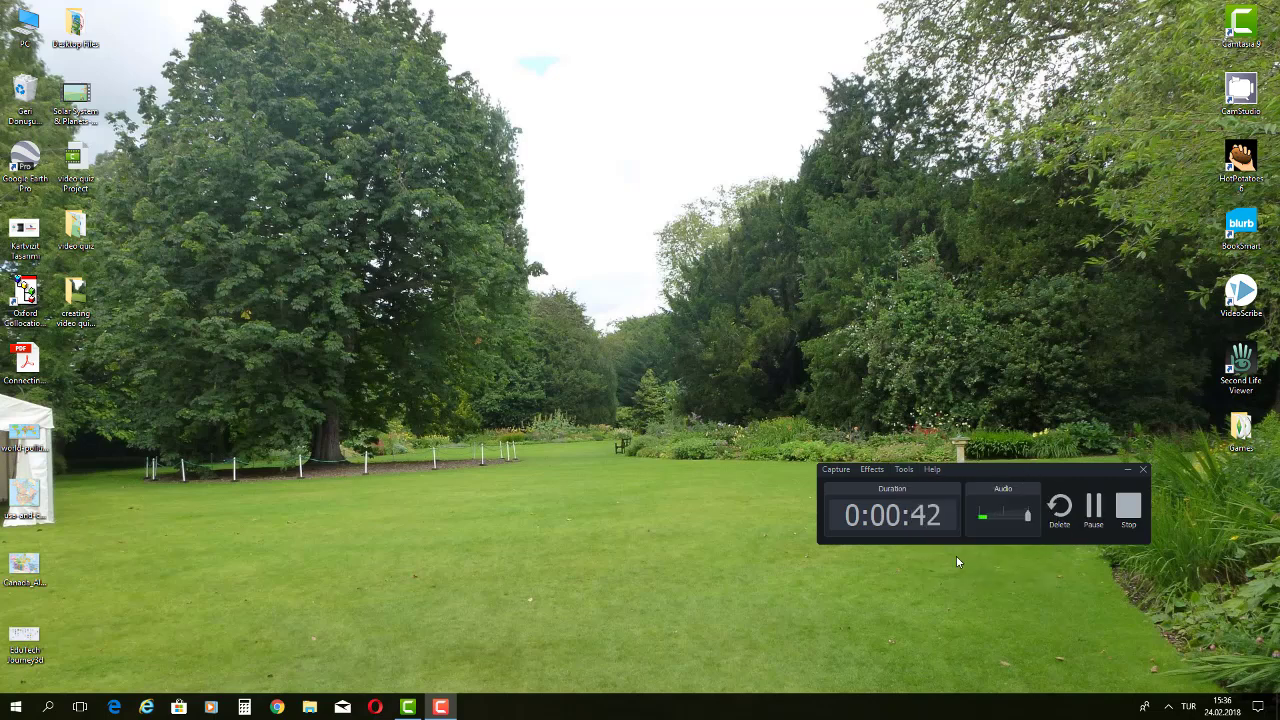
{"action": "left_click", "coordinate": [835, 470]}
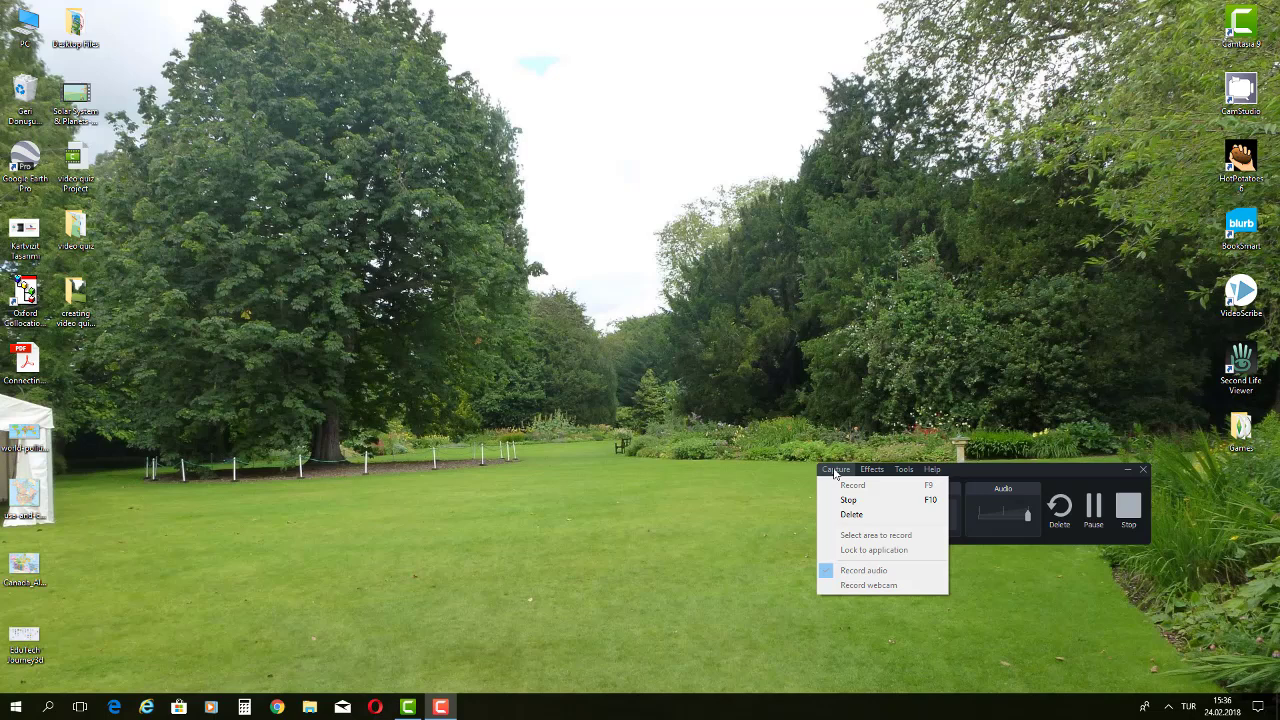
{"action": "left_click", "coordinate": [999, 470]}
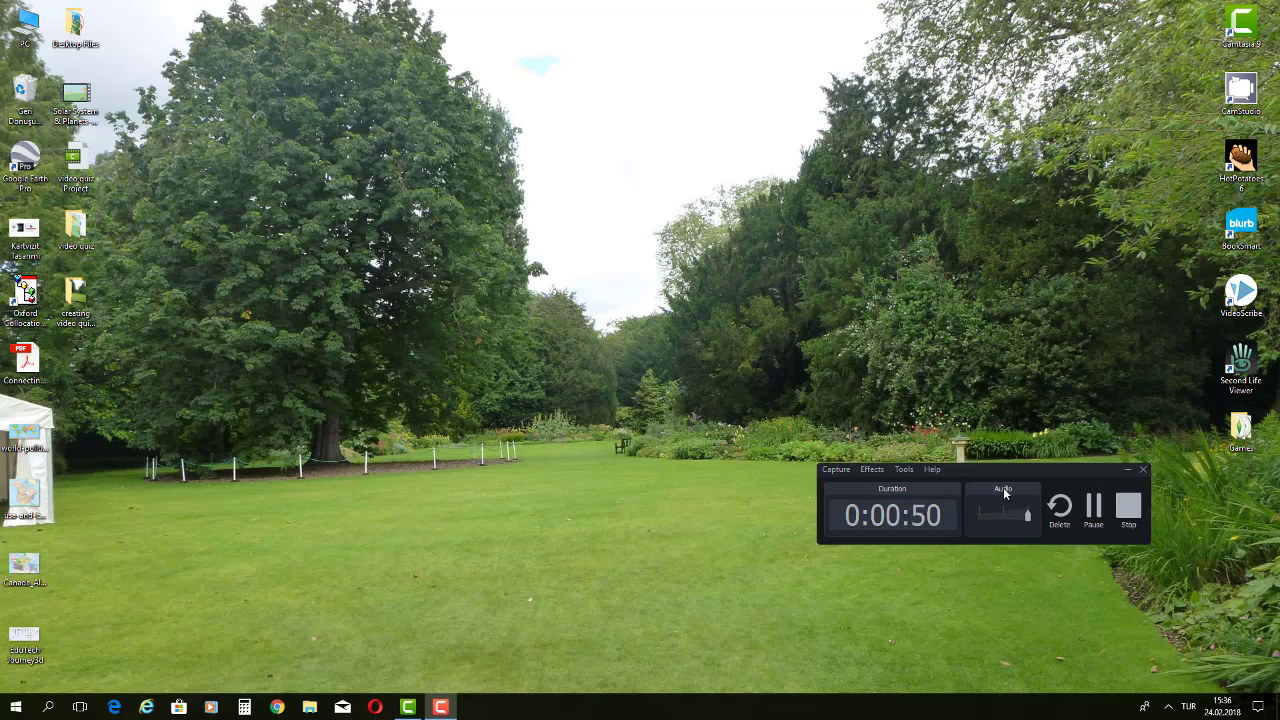
{"action": "left_click", "coordinate": [904, 471]}
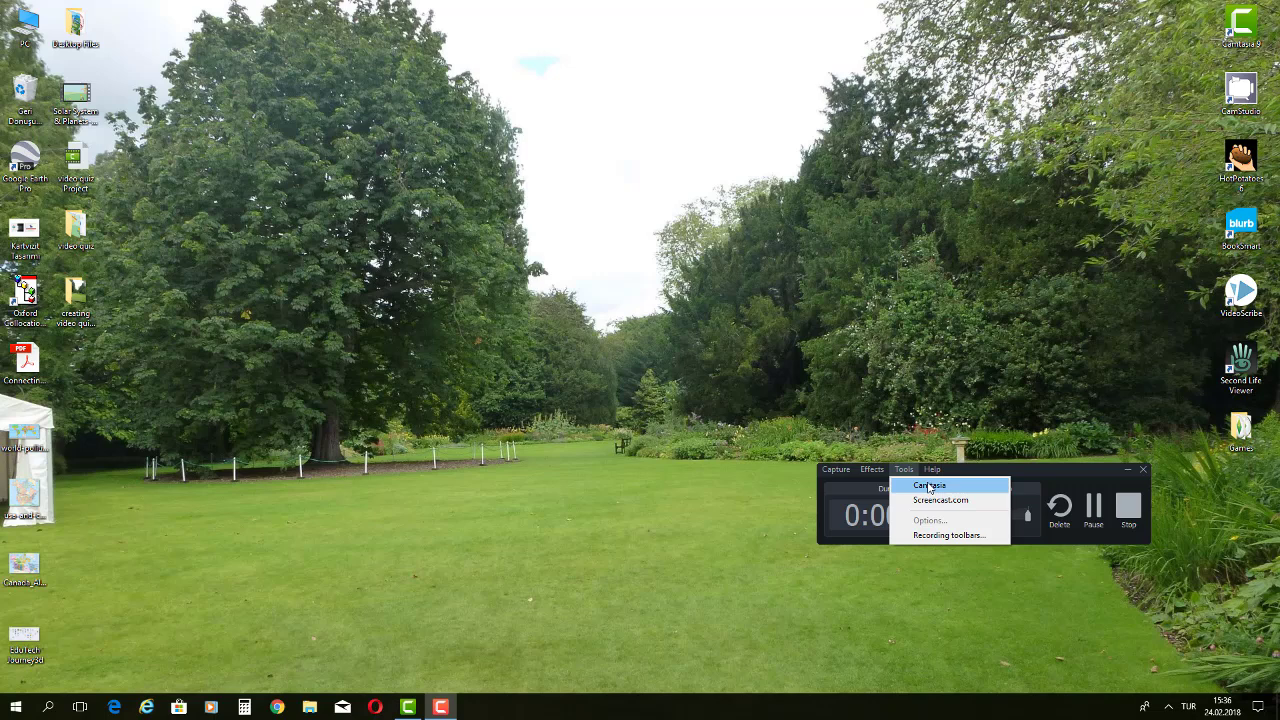
View the Recording toolbars settings, cancel without changes, and reopen Tools
{"action": "left_click", "coordinate": [945, 535]}
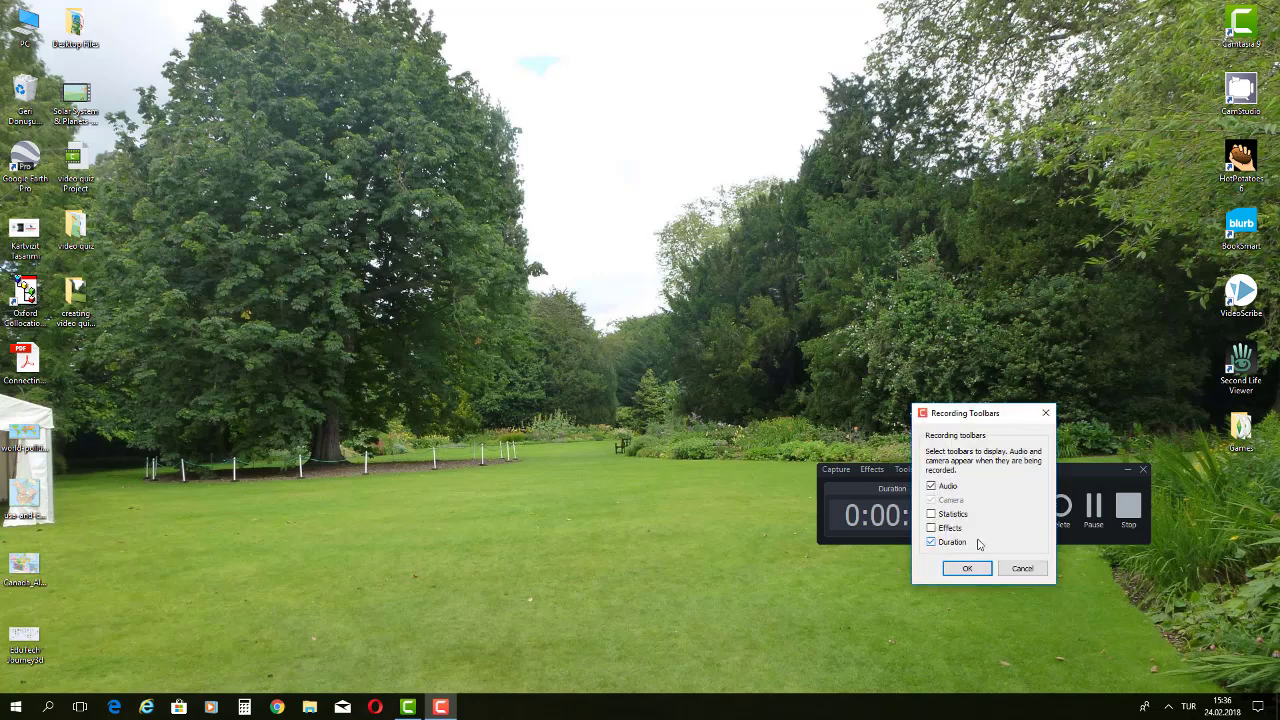
{"action": "left_click", "coordinate": [1021, 569]}
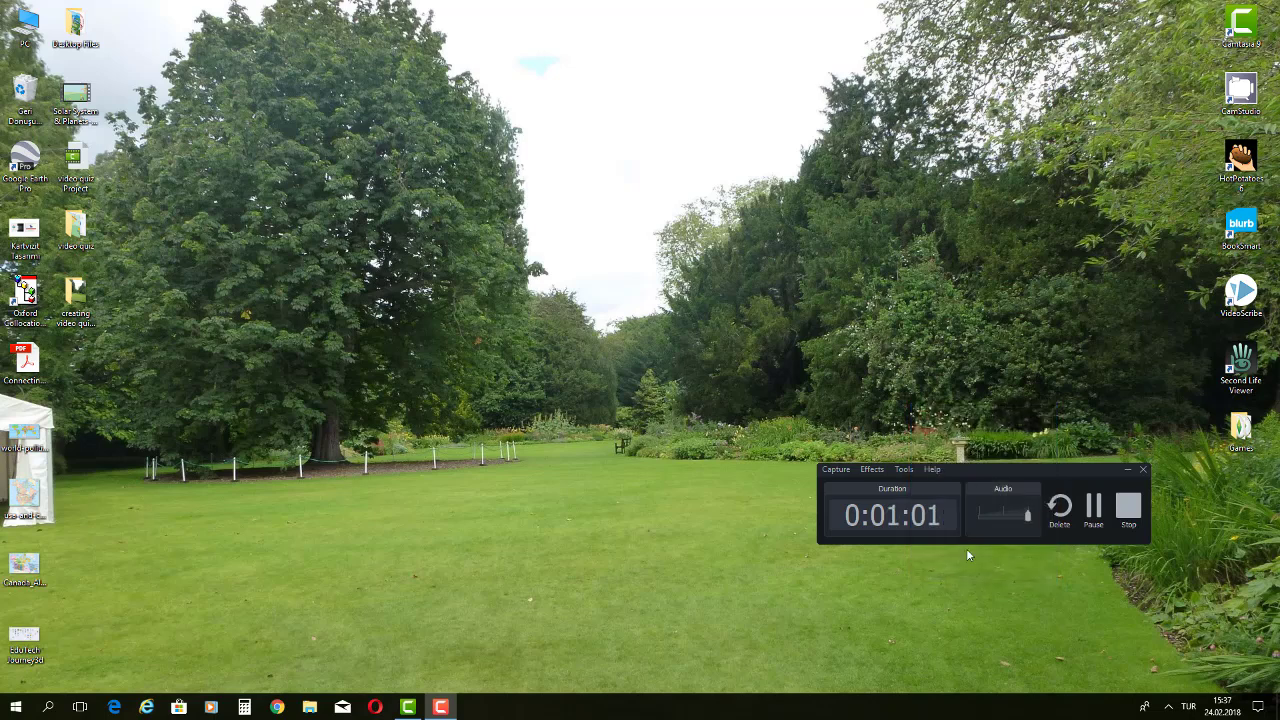
{"action": "left_click", "coordinate": [896, 469]}
Look through the Effects and Capture menus, then minimize the Recorder panel
{"action": "mouse_move", "coordinate": [872, 470]}
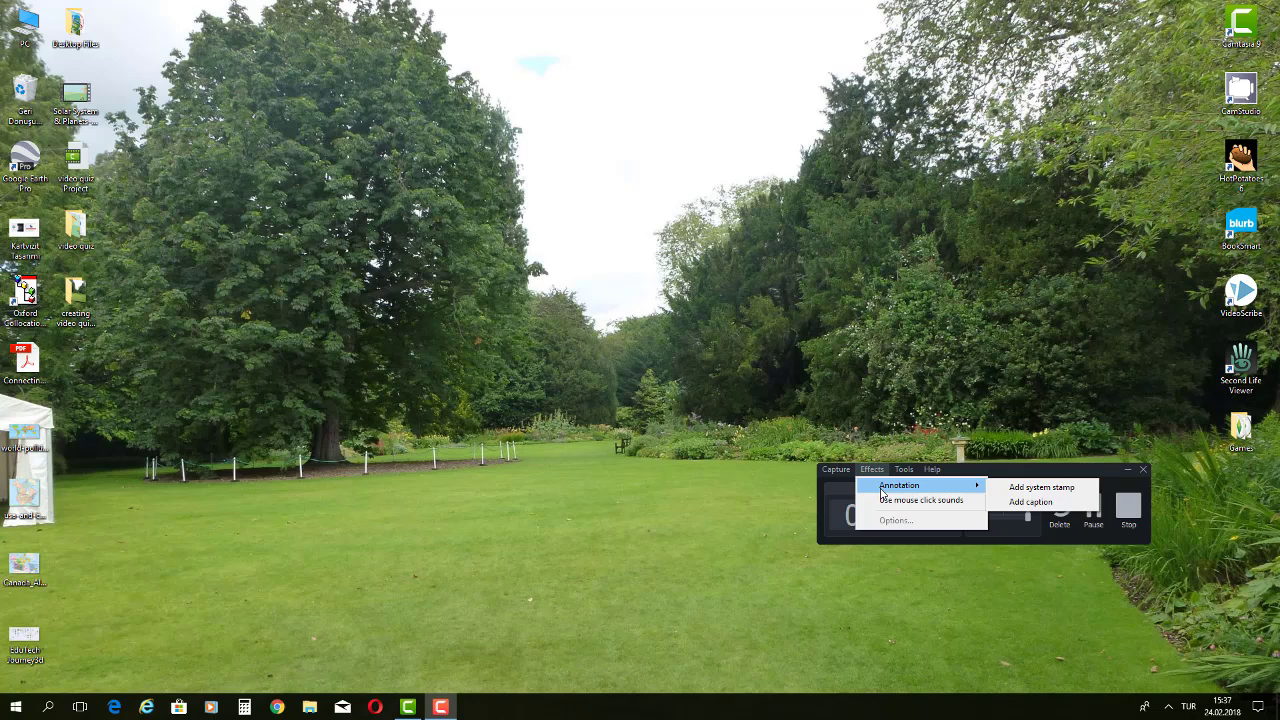
{"action": "left_click", "coordinate": [836, 470]}
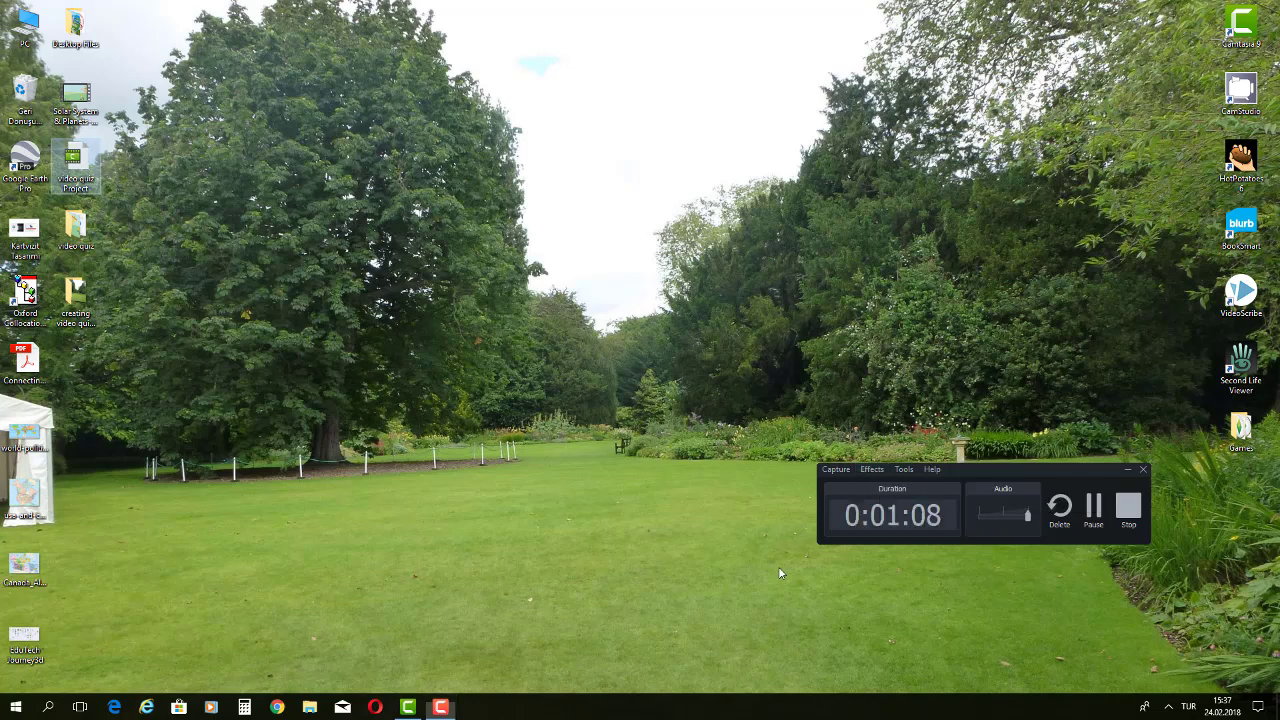
{"action": "left_click", "coordinate": [836, 470]}
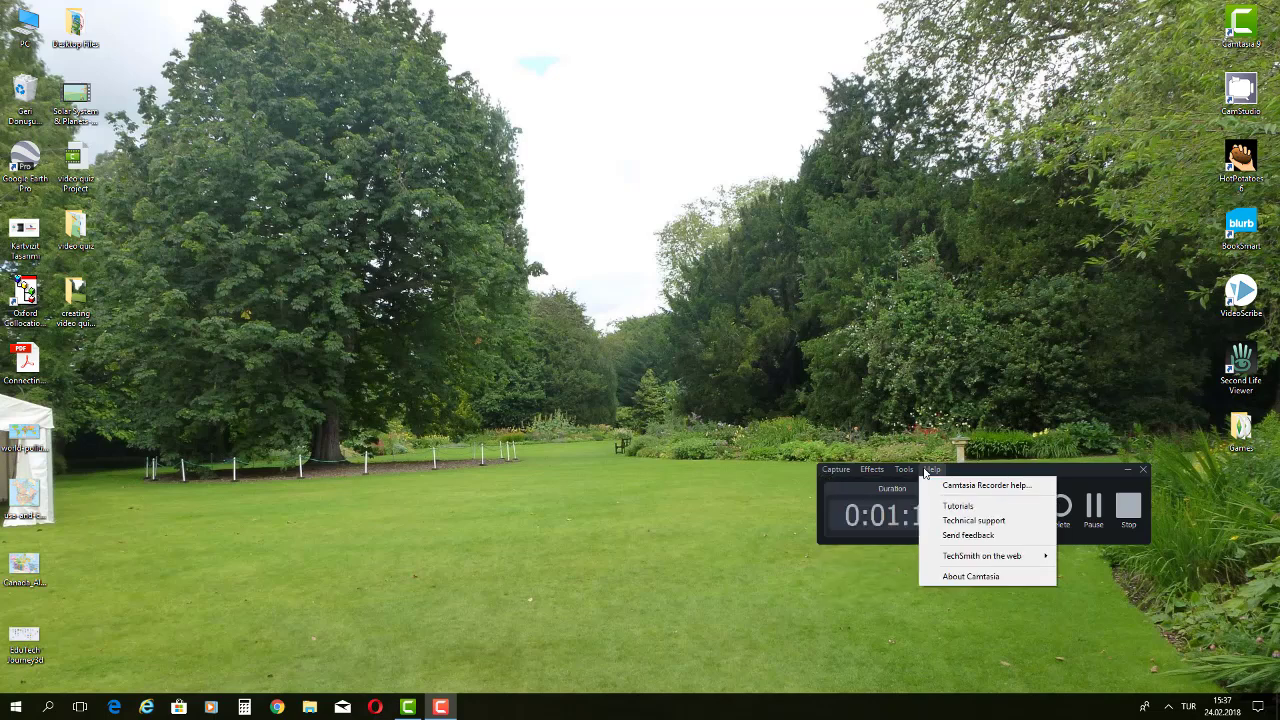
{"action": "left_click", "coordinate": [1010, 515]}
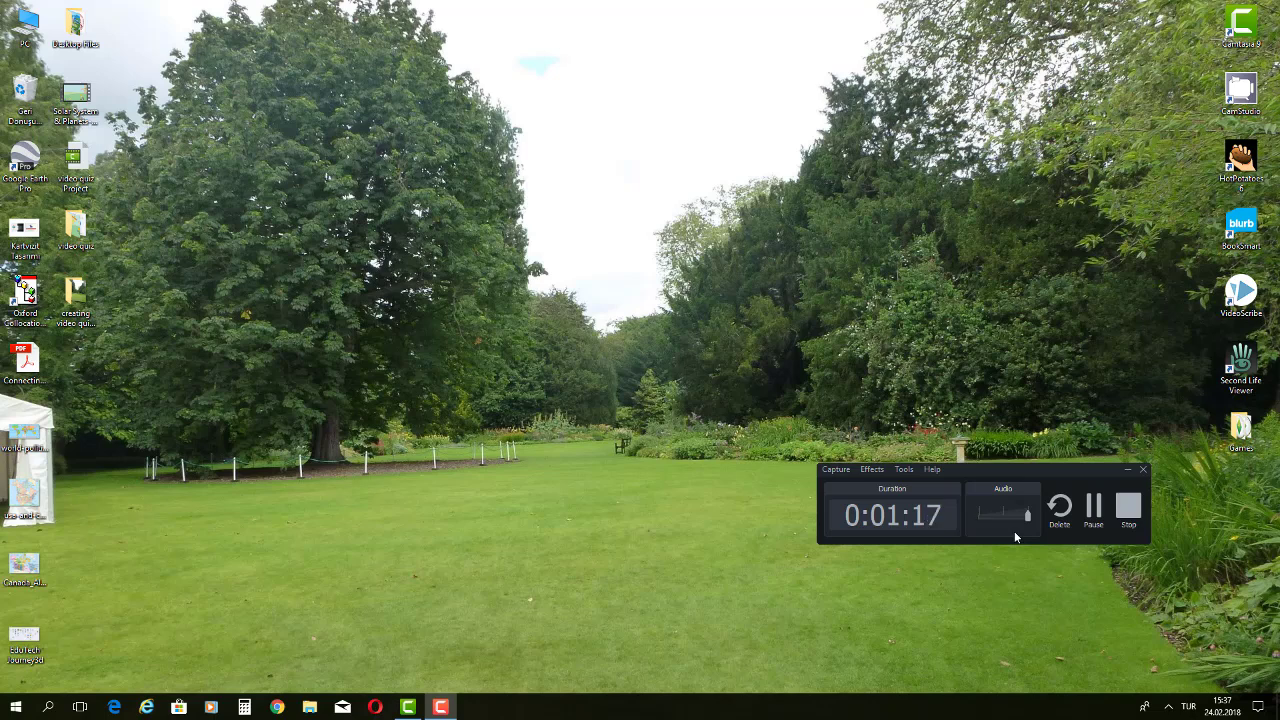
{"action": "left_click", "coordinate": [441, 707]}
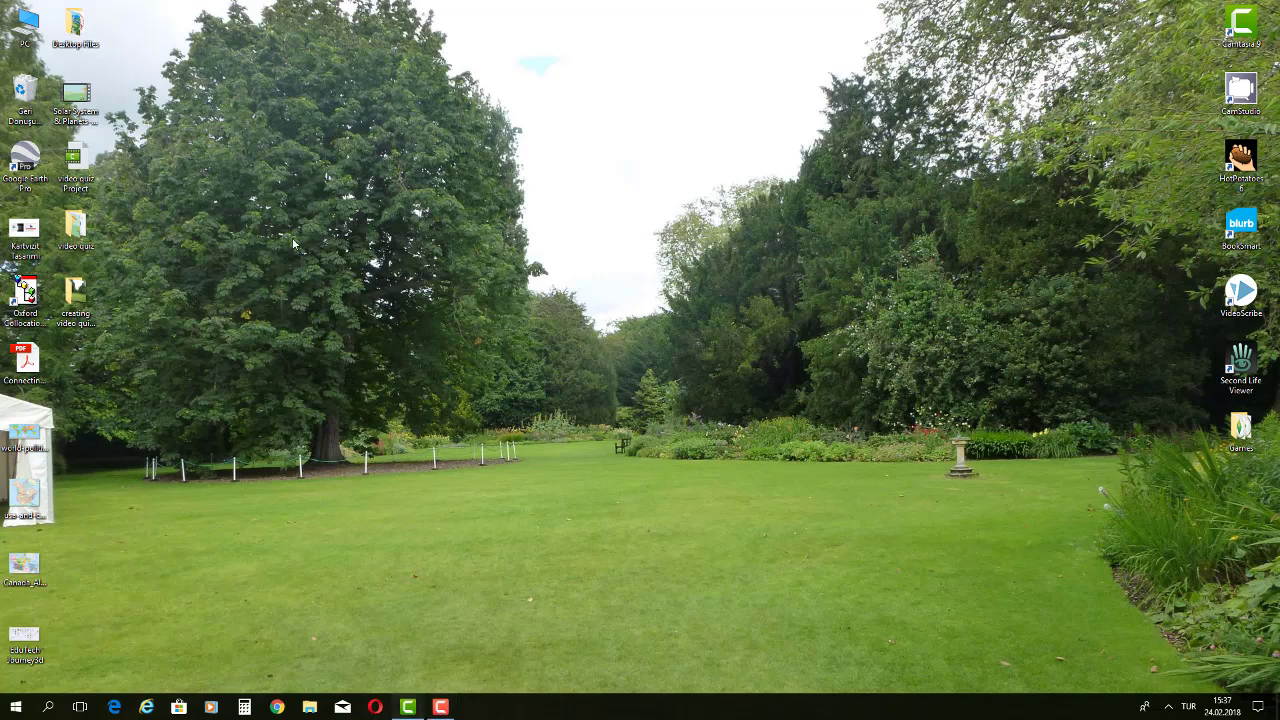
Restore the editor, hide the Rendering Project dialog, and start a new recording
{"action": "left_click", "coordinate": [408, 707]}
{"action": "left_click", "coordinate": [677, 307]}
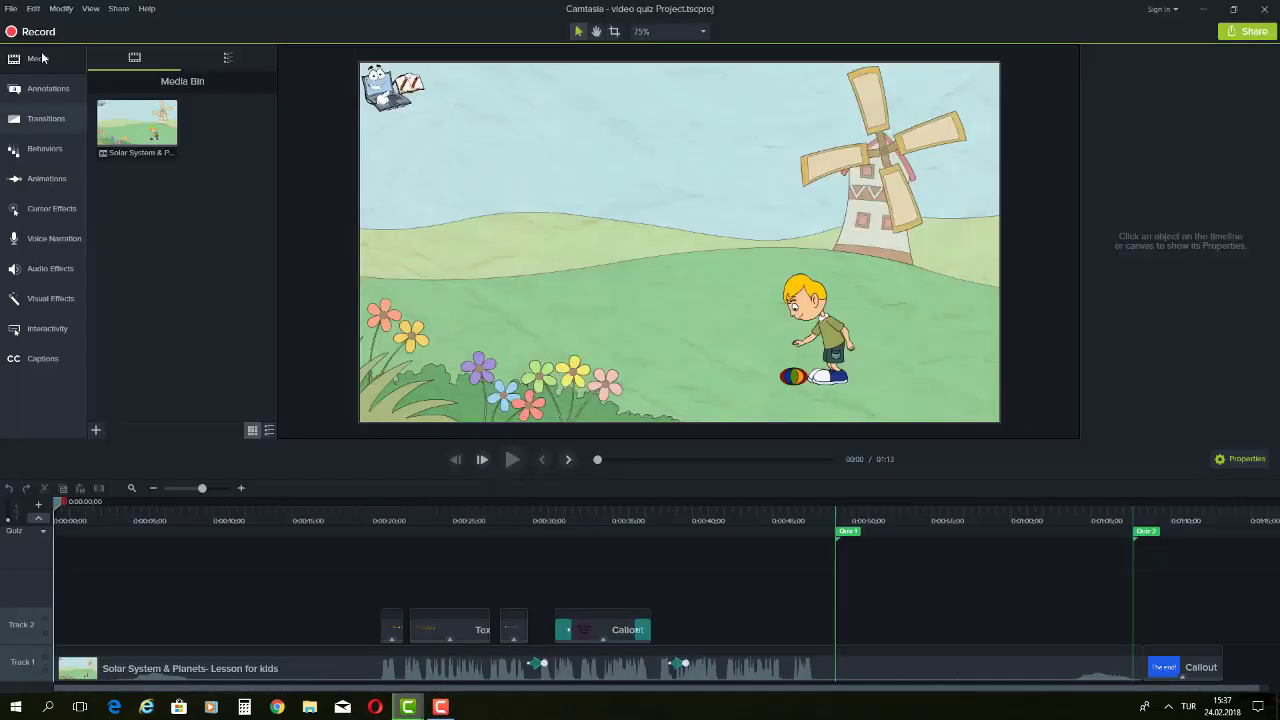
{"action": "left_click", "coordinate": [40, 33]}
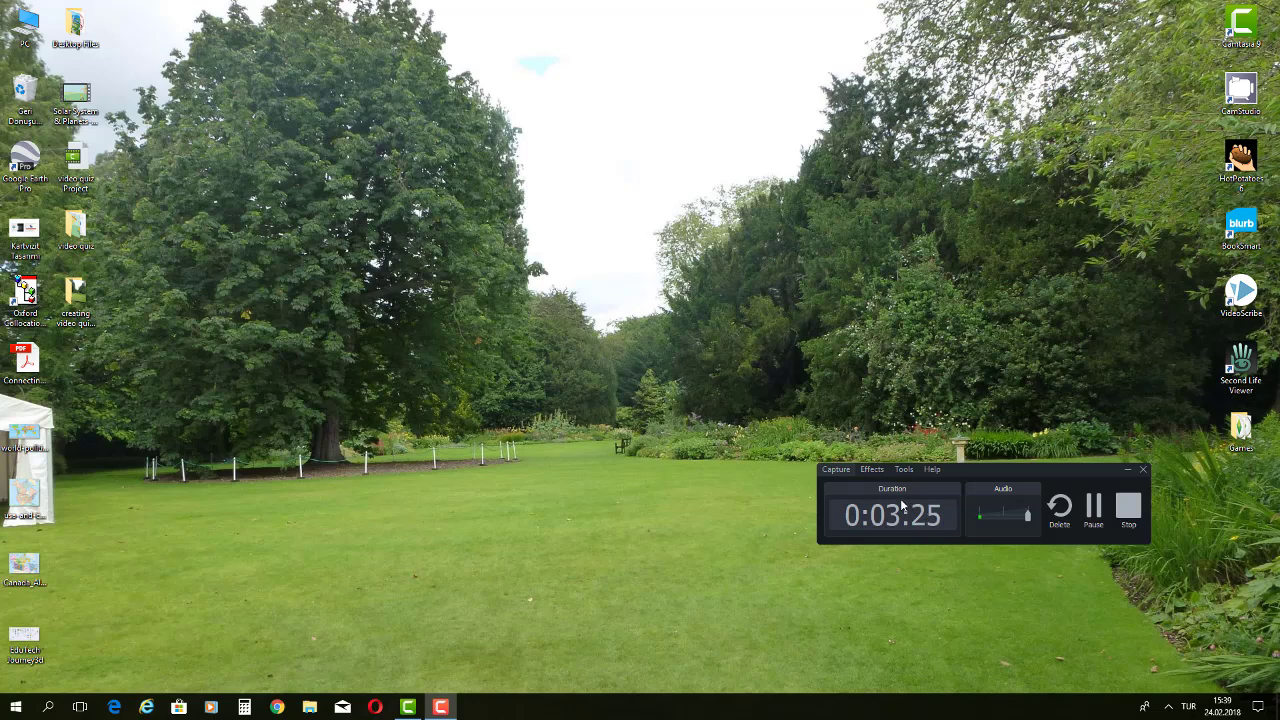
{"action": "left_click", "coordinate": [882, 471]}
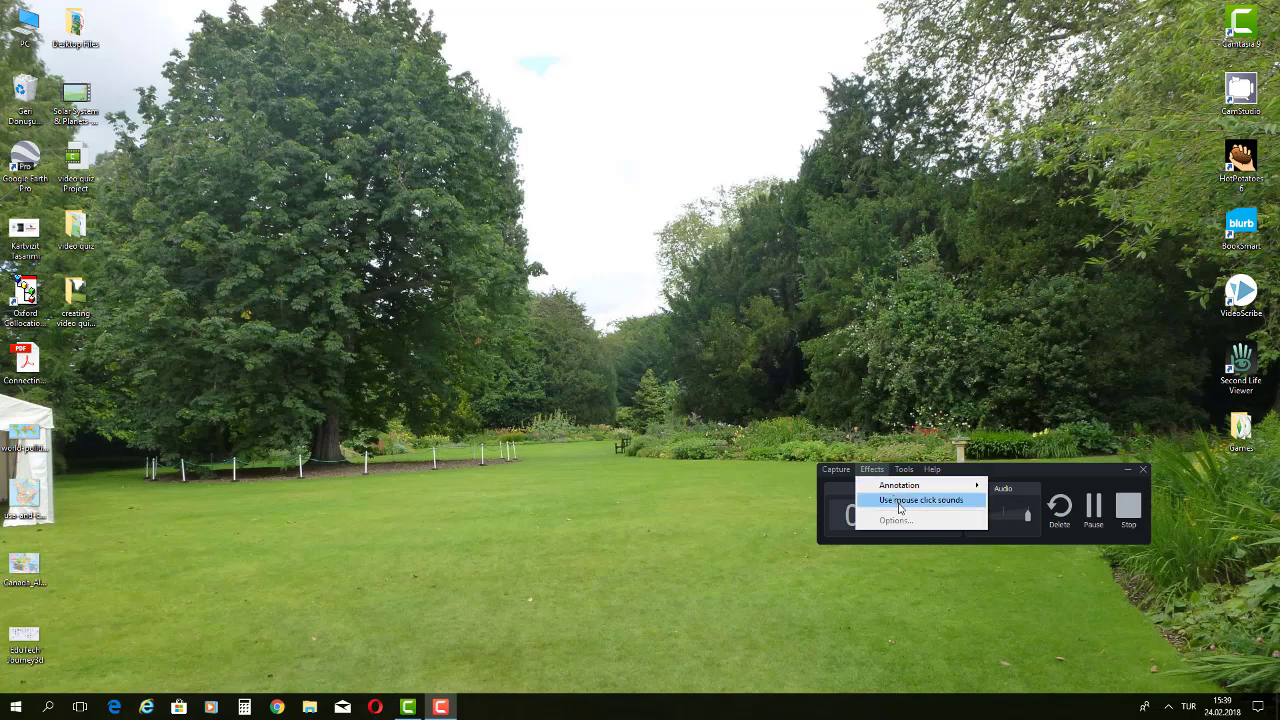
{"action": "mouse_move", "coordinate": [900, 489]}
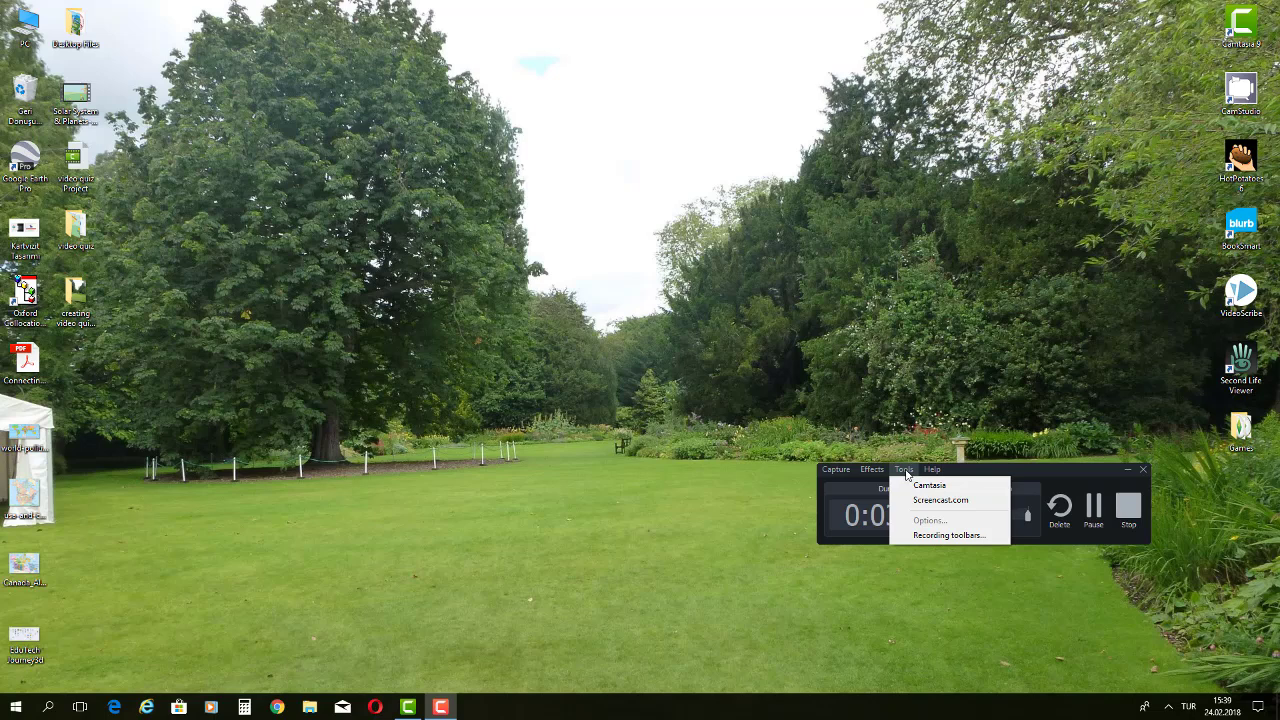
{"action": "left_click", "coordinate": [942, 536]}
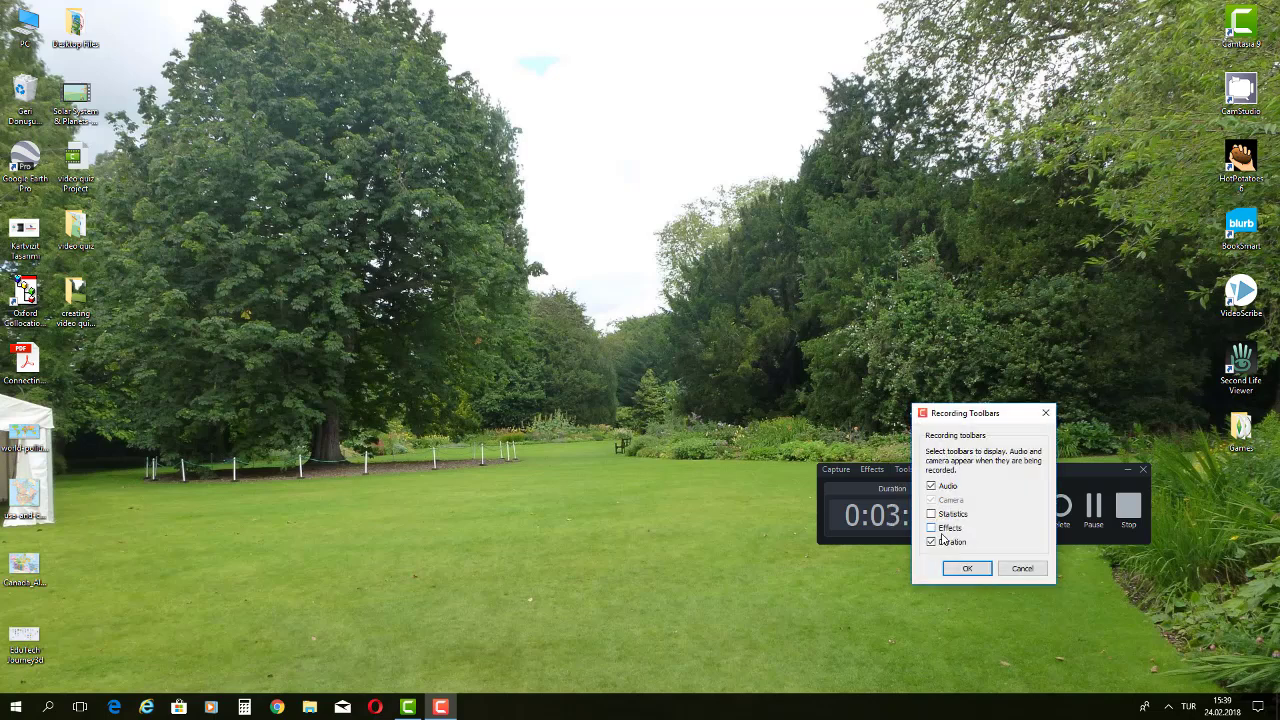
{"action": "left_click", "coordinate": [1018, 569]}
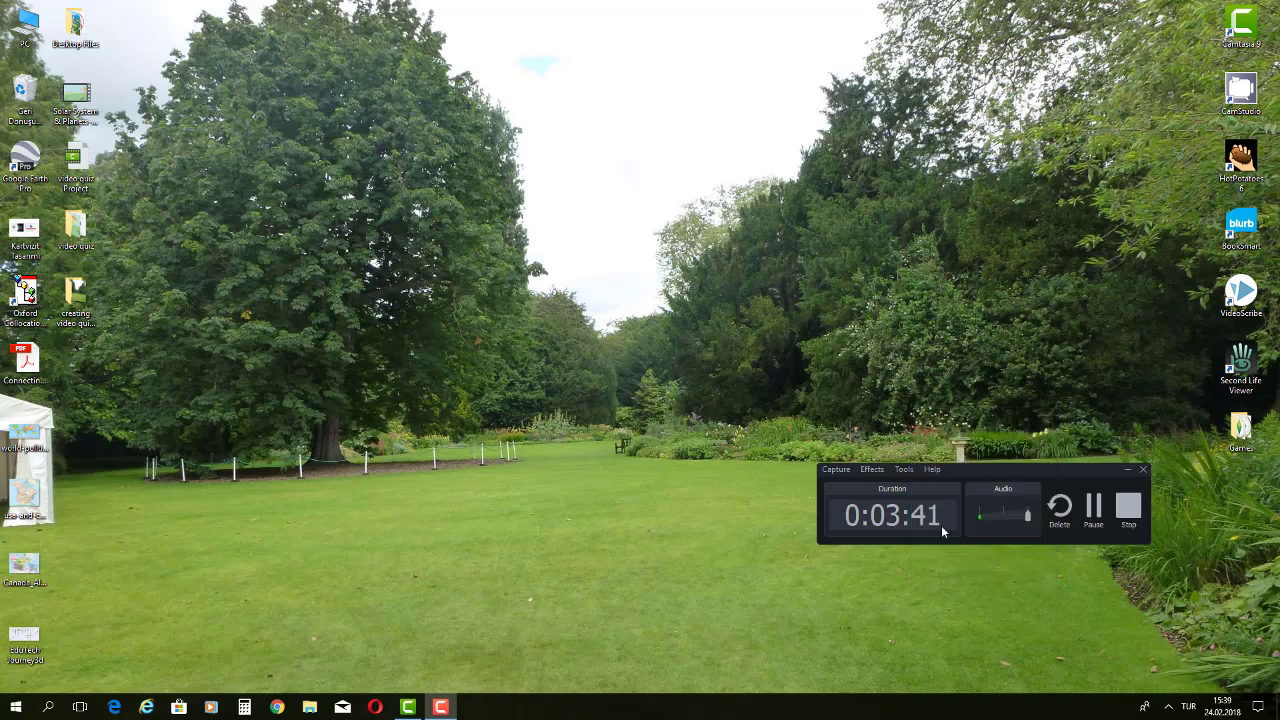
{"action": "left_click", "coordinate": [906, 472]}
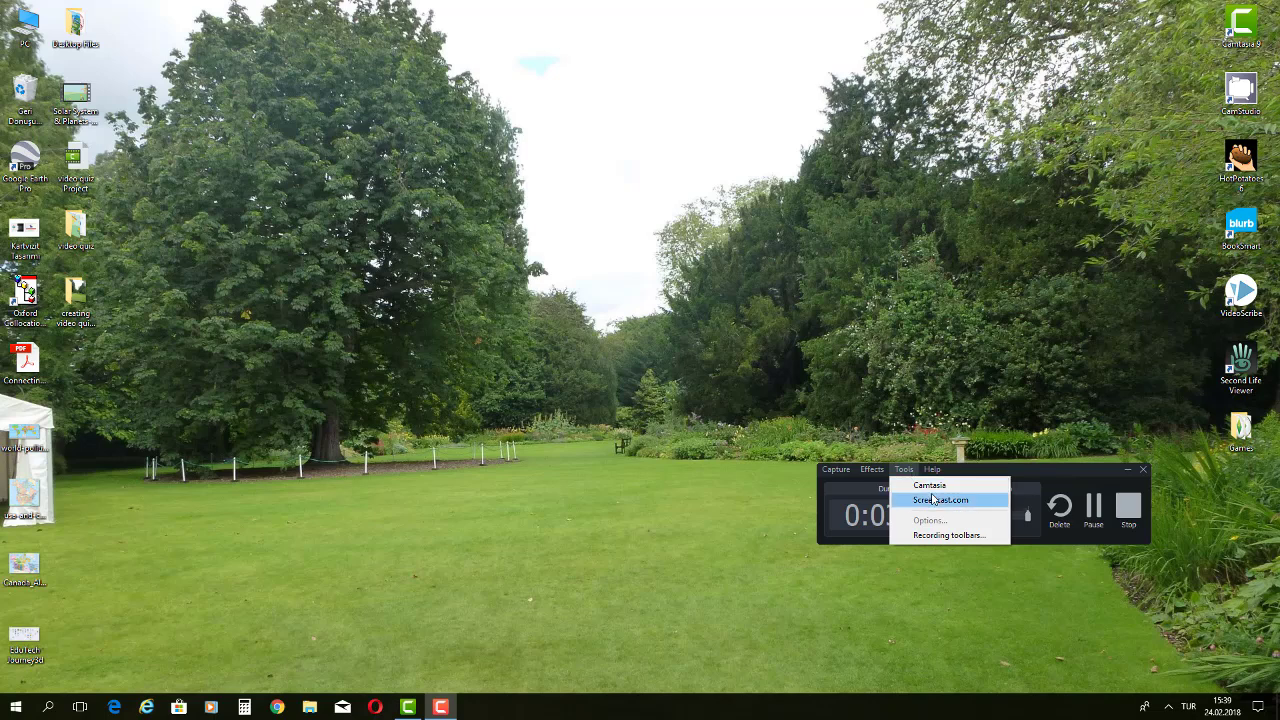
{"action": "left_click", "coordinate": [930, 488]}
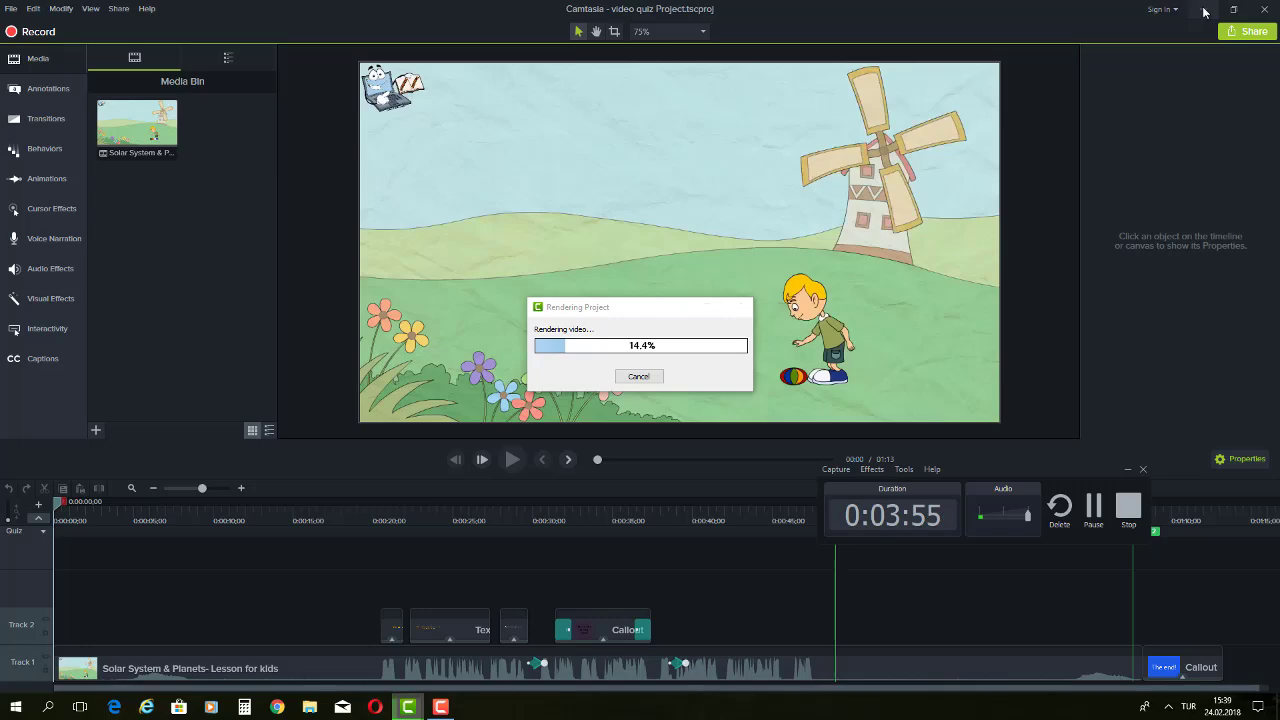
Minimize the Camtasia editor to reveal the desktop and recording controls
{"action": "left_click", "coordinate": [1208, 8]}
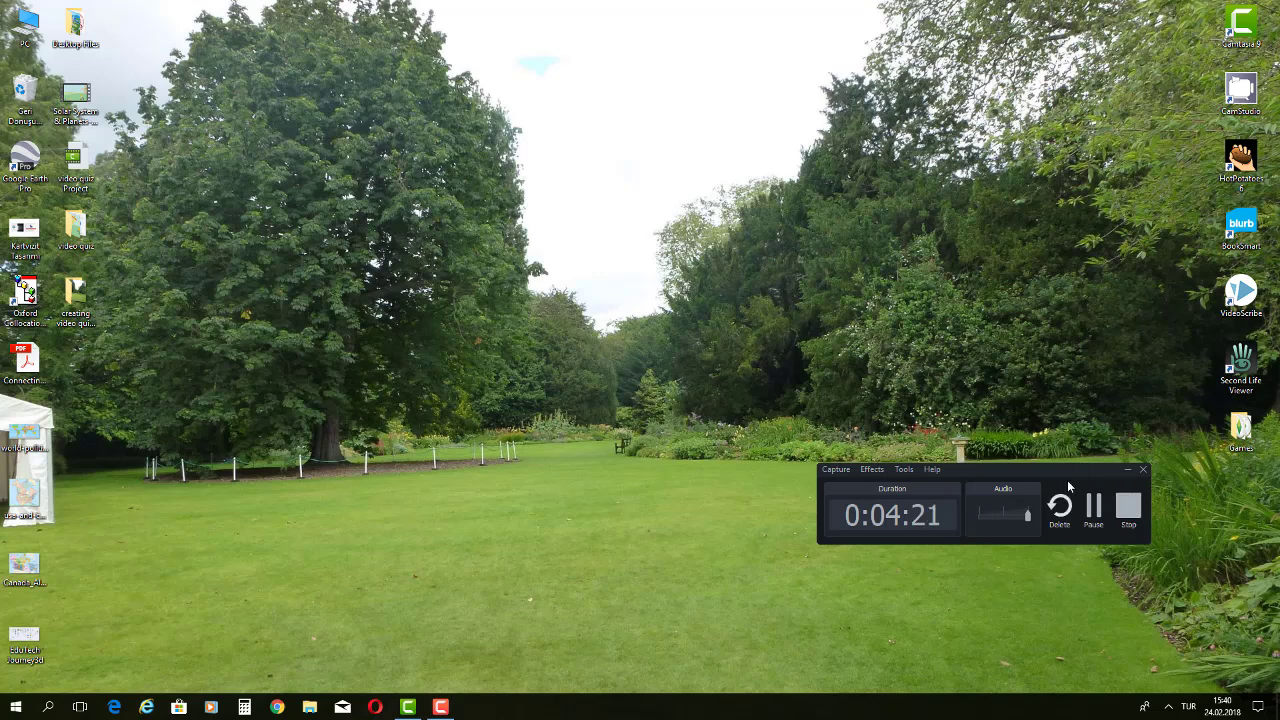
Raise the recorder panel, bring the editor forward, and hide the rendering window
{"action": "left_click_drag", "start_coordinate": [1058, 470], "coordinate": [1031, 399]}
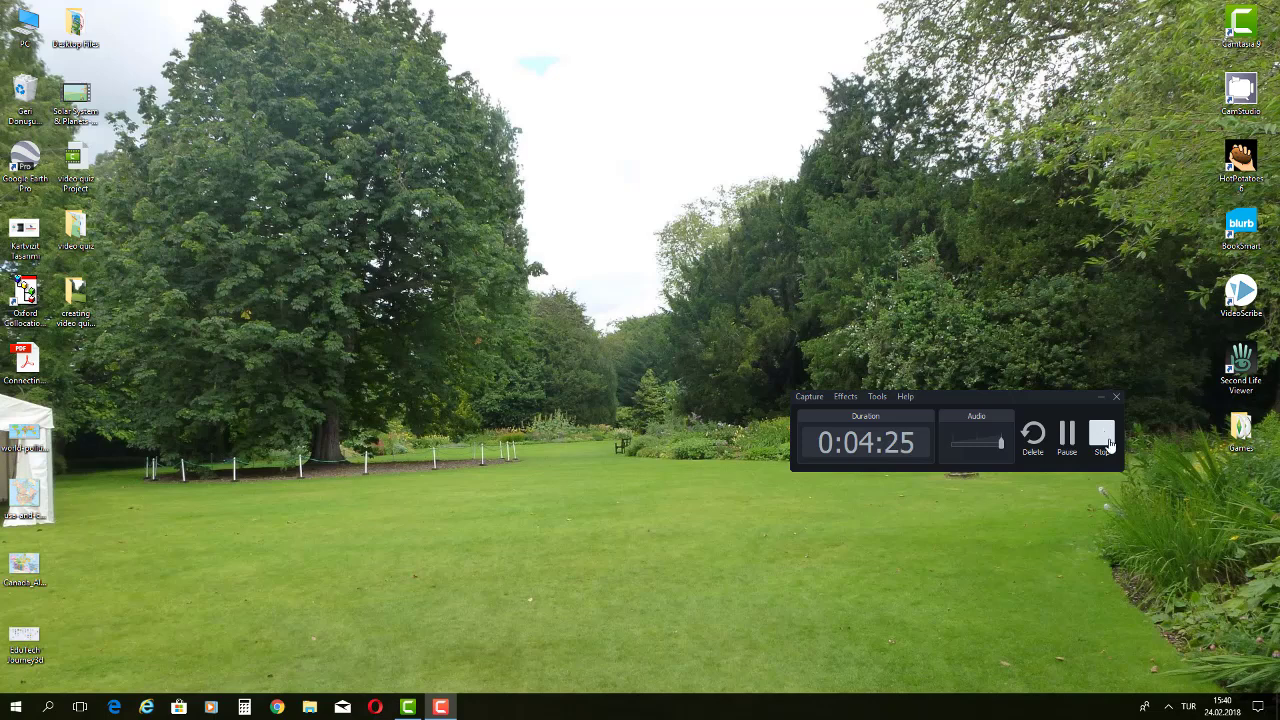
{"action": "left_click", "coordinate": [408, 707]}
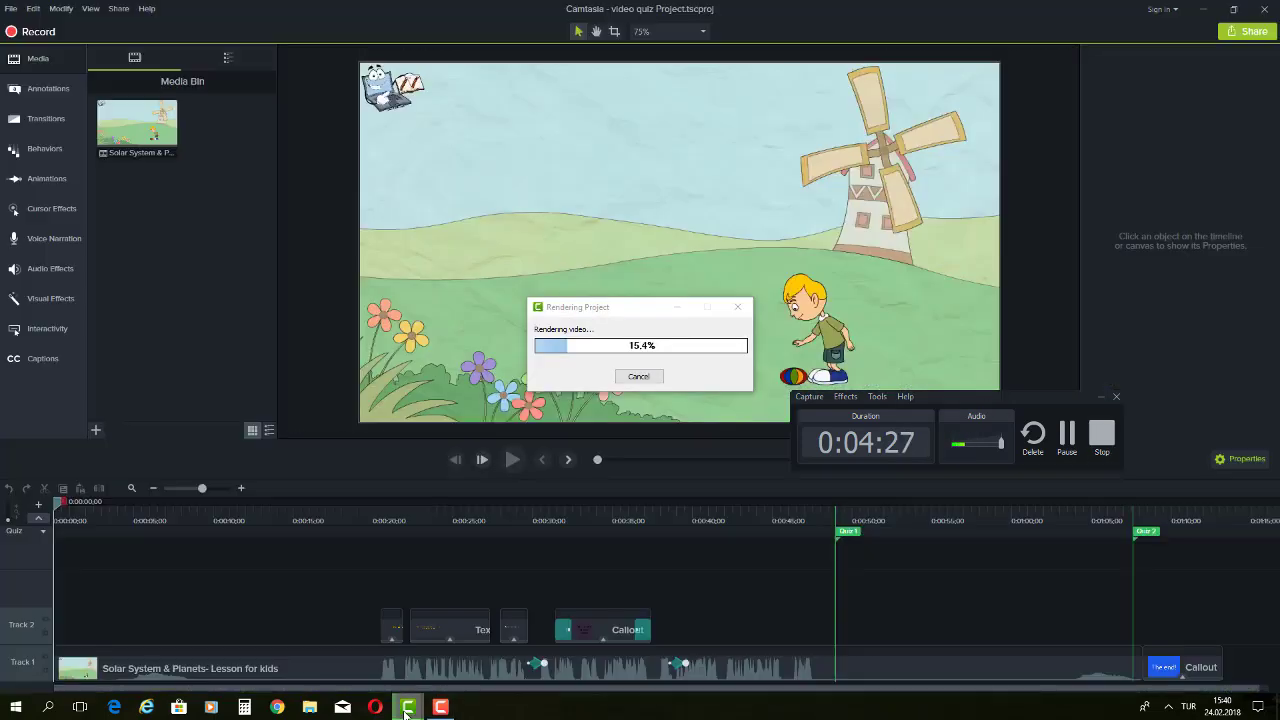
{"action": "left_click", "coordinate": [677, 307]}
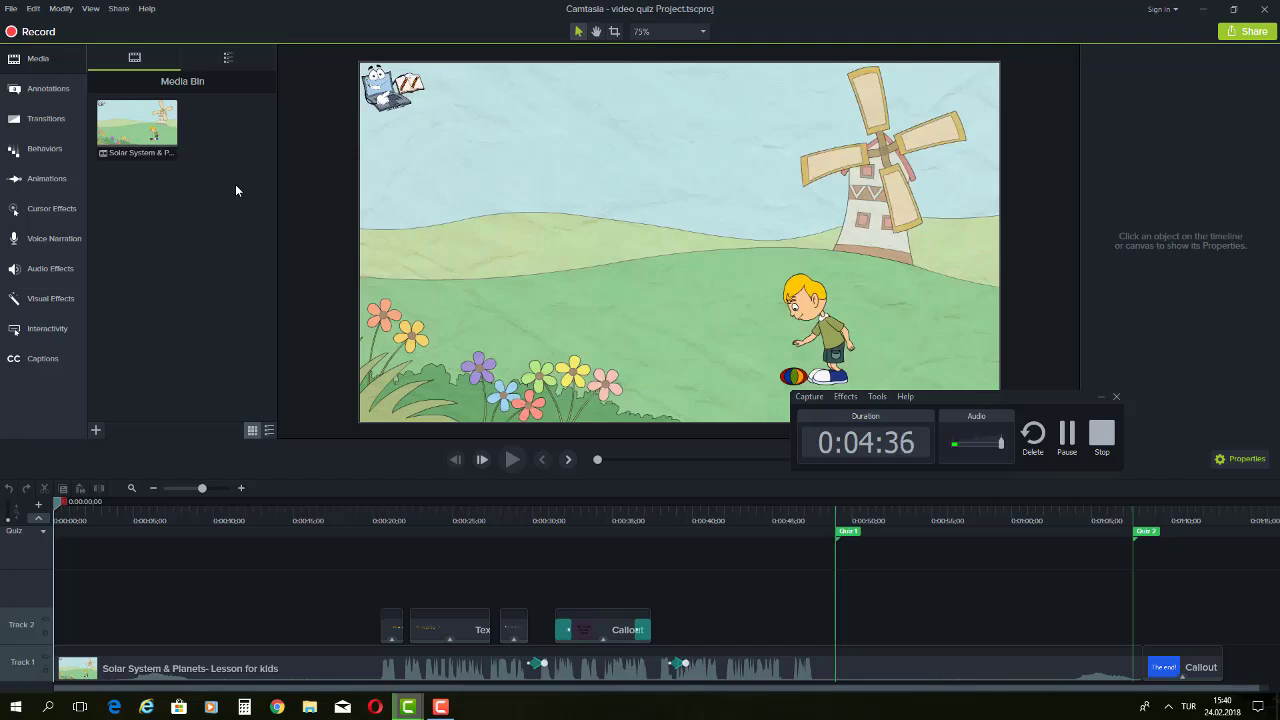
{"action": "right_click", "coordinate": [164, 130]}
{"action": "left_click", "coordinate": [203, 125]}
{"action": "right_click", "coordinate": [230, 171]}
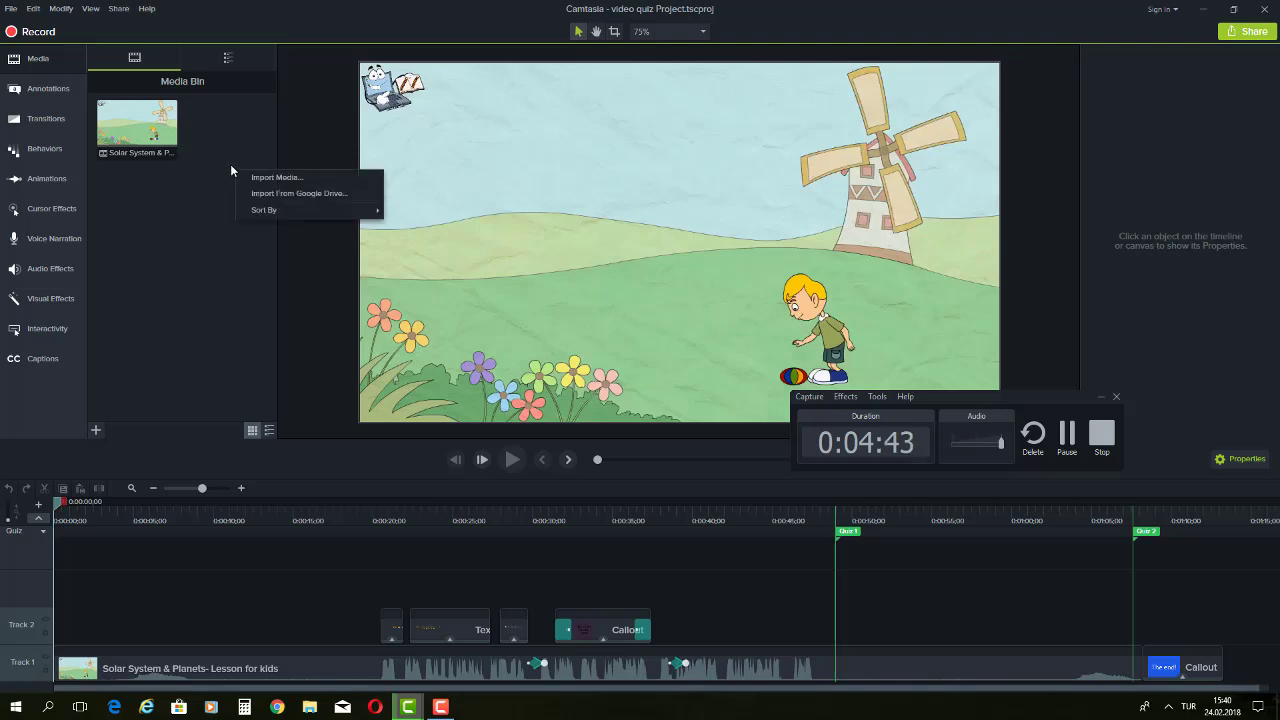
{"action": "right_click", "coordinate": [157, 131]}
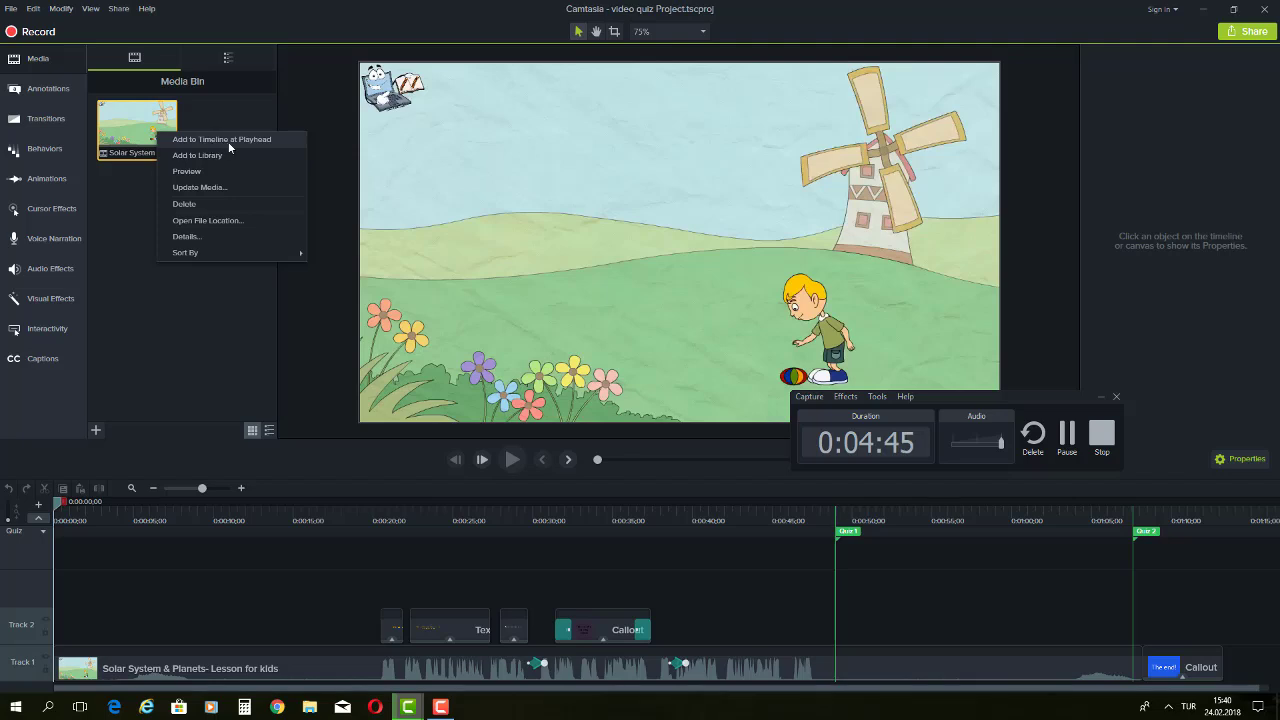
{"action": "left_click", "coordinate": [229, 140]}
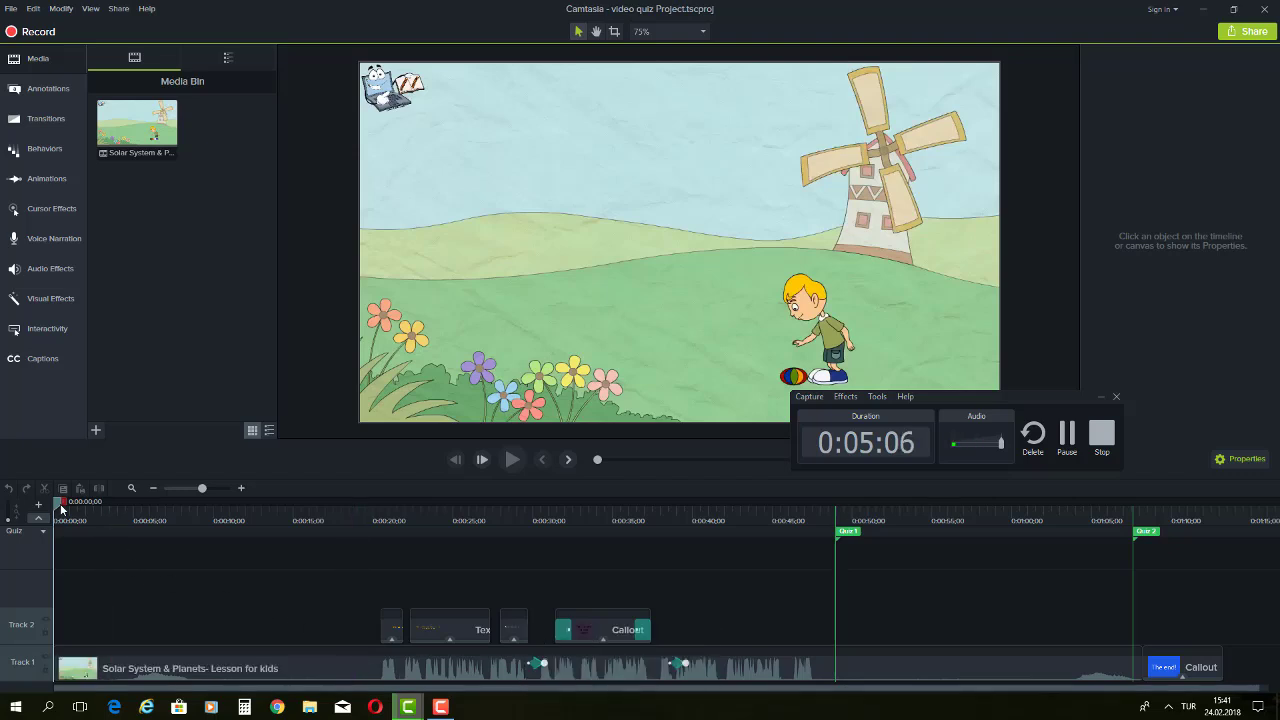
Select the Track 1 lesson clip and demonstrate trimming its start and end
{"action": "left_click_drag", "start_coordinate": [55, 510], "coordinate": [118, 512]}
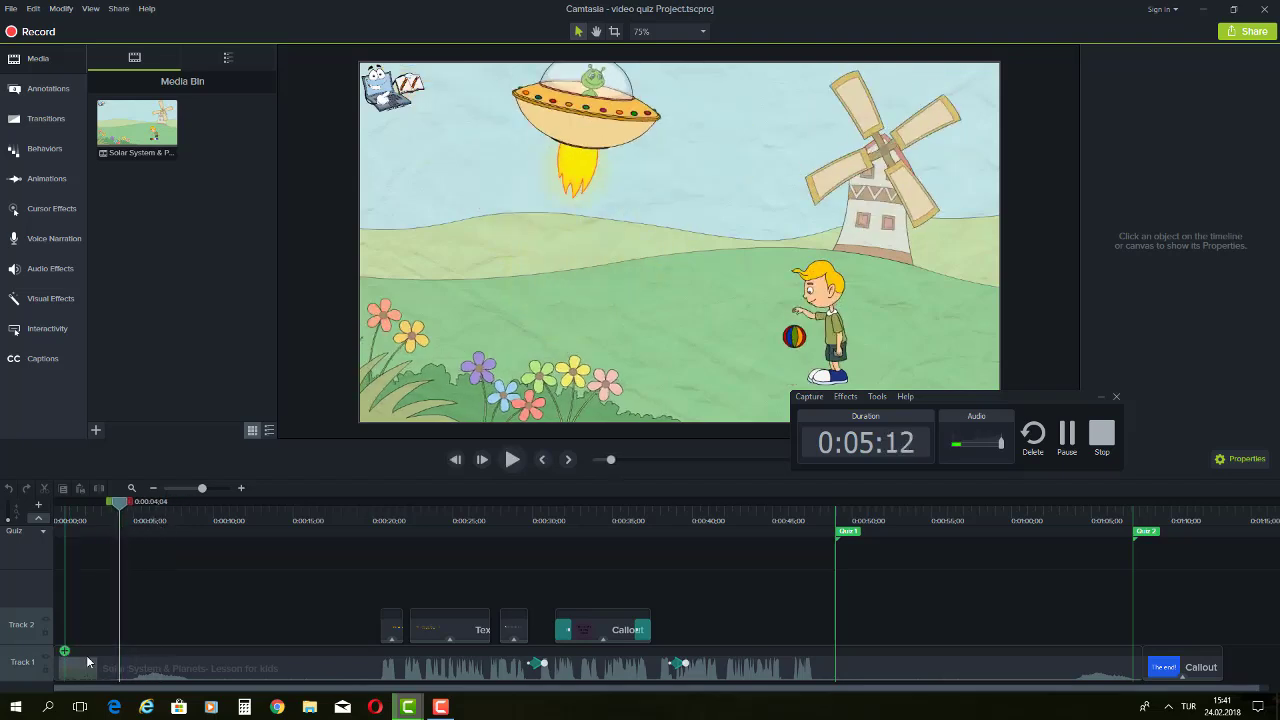
{"action": "left_click", "coordinate": [222, 668]}
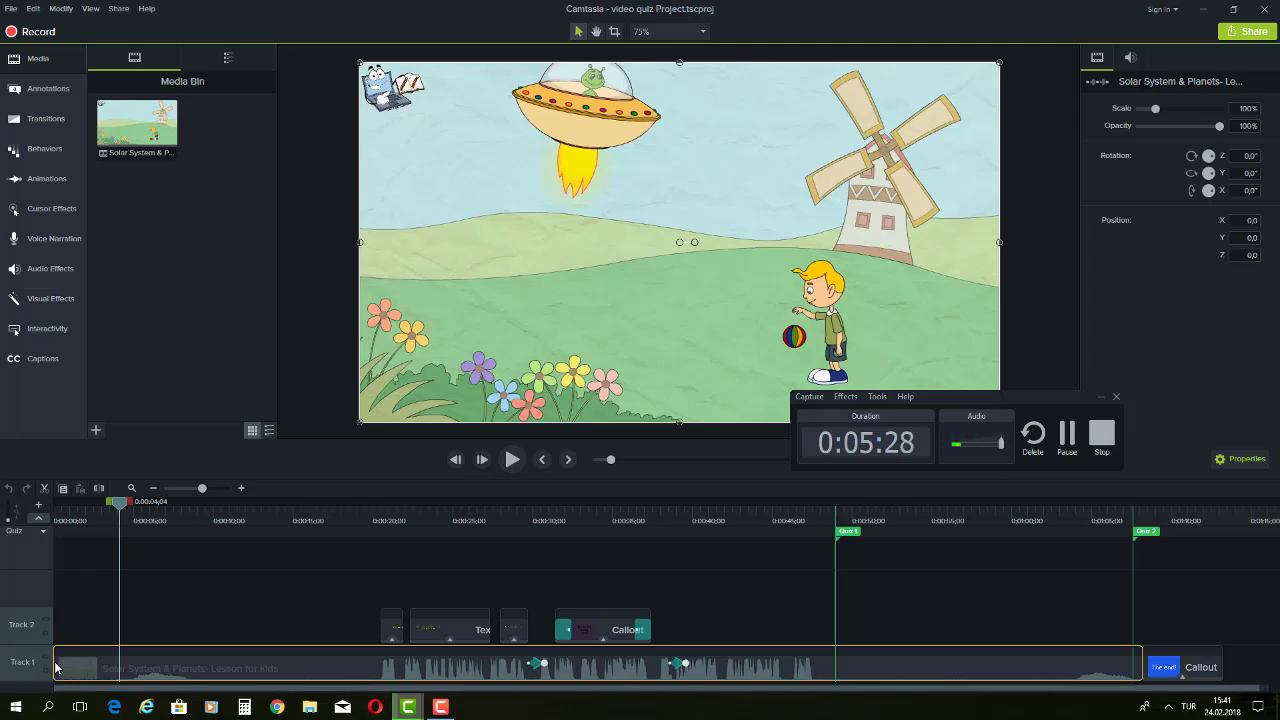
{"action": "mouse_move", "coordinate": [55, 667]}
{"action": "left_mouse_down"}
{"action": "mouse_move", "coordinate": [240, 672]}
{"action": "mouse_move", "coordinate": [55, 670]}
{"action": "left_mouse_up"}
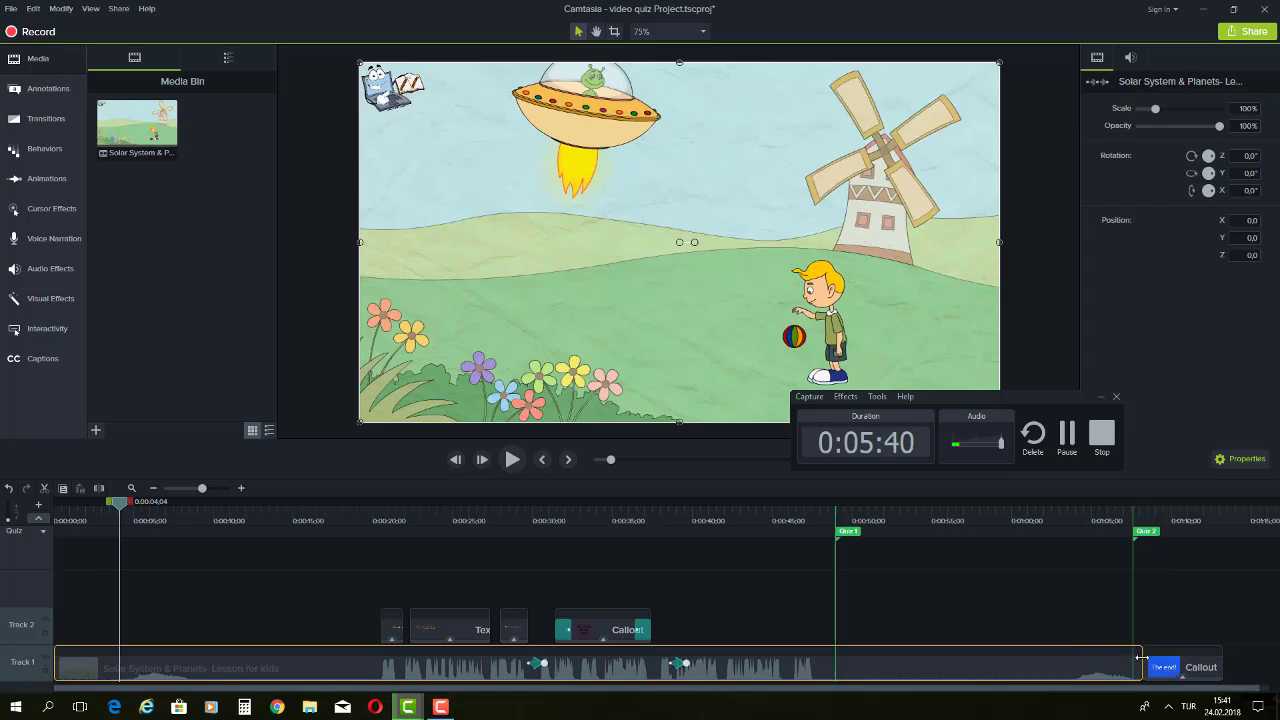
{"action": "mouse_move", "coordinate": [1141, 664]}
{"action": "left_mouse_down"}
{"action": "mouse_move", "coordinate": [941, 665]}
{"action": "mouse_move", "coordinate": [1142, 664]}
{"action": "left_mouse_up"}
Move the playhead to about 0:00:29;29, where the boy close-up begins
{"action": "left_click", "coordinate": [140, 507]}
{"action": "left_click_drag", "start_coordinate": [178, 507], "coordinate": [328, 512]}
{"action": "left_click_drag", "start_coordinate": [564, 537], "coordinate": [538, 530]}
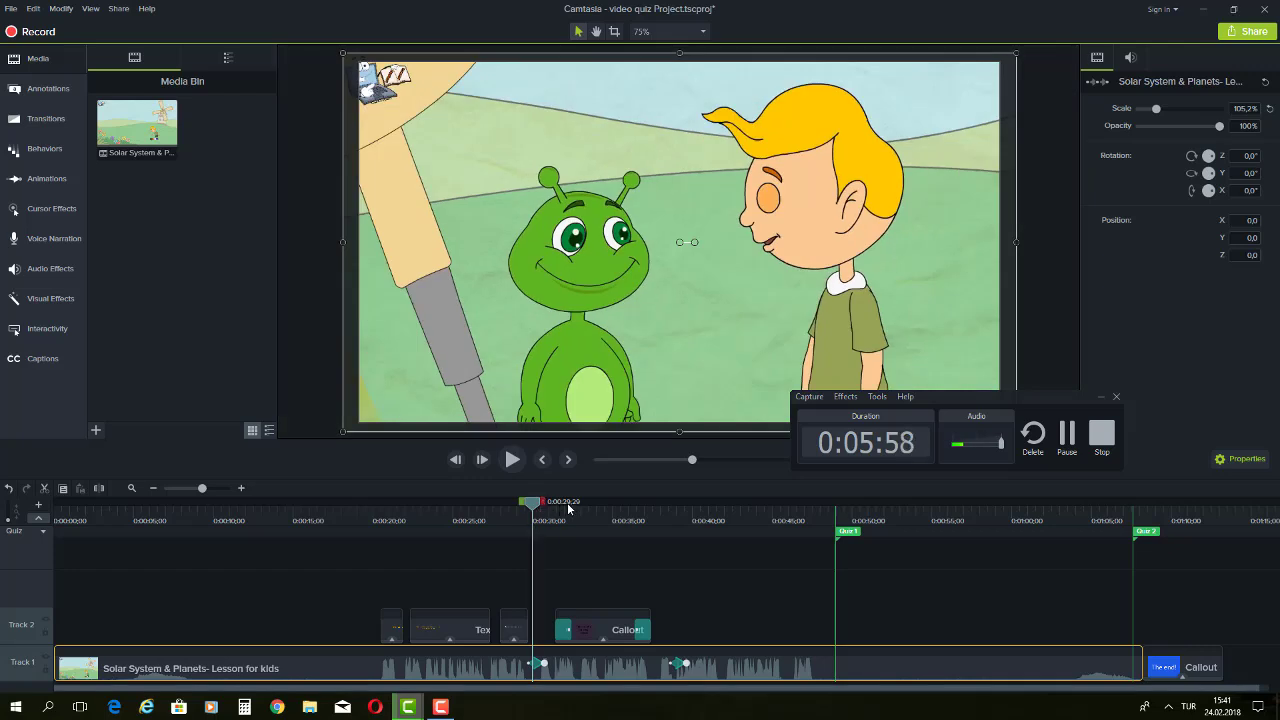
Mark a short time range near 0:00:30 covering the section to cut
{"action": "left_click_drag", "start_coordinate": [543, 508], "coordinate": [567, 508]}
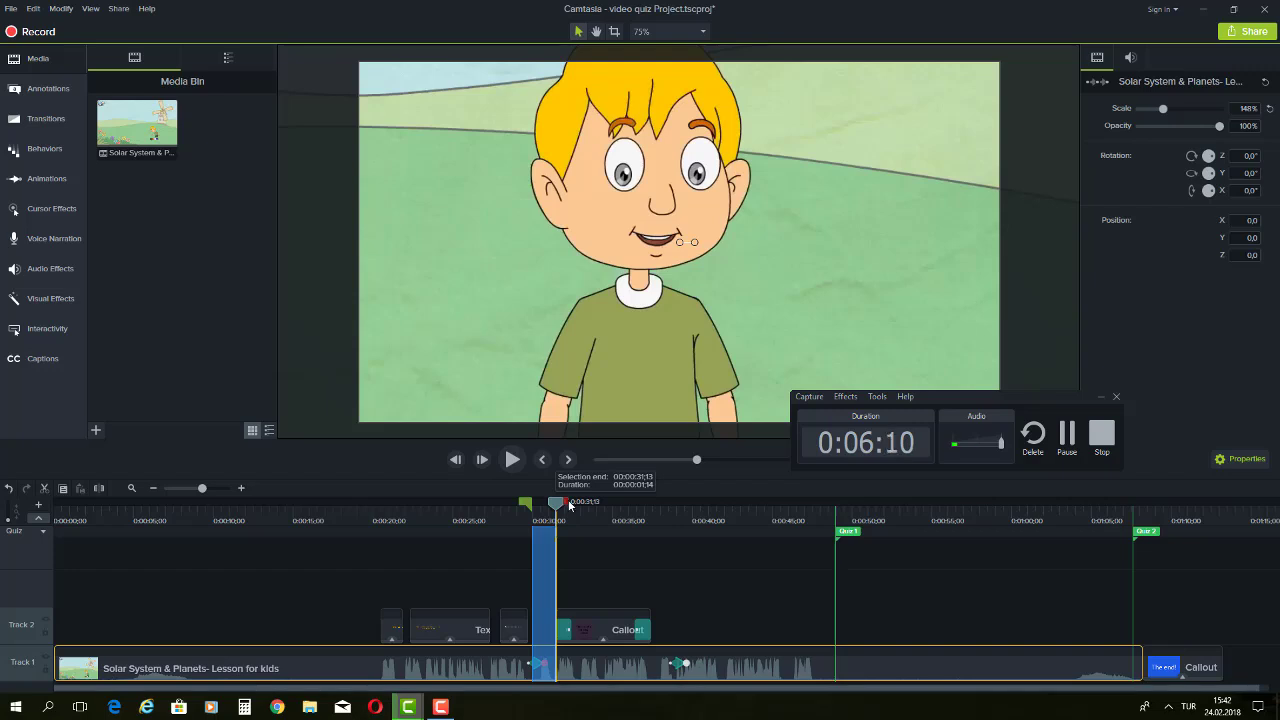
{"action": "left_click_drag", "start_coordinate": [569, 505], "coordinate": [557, 538]}
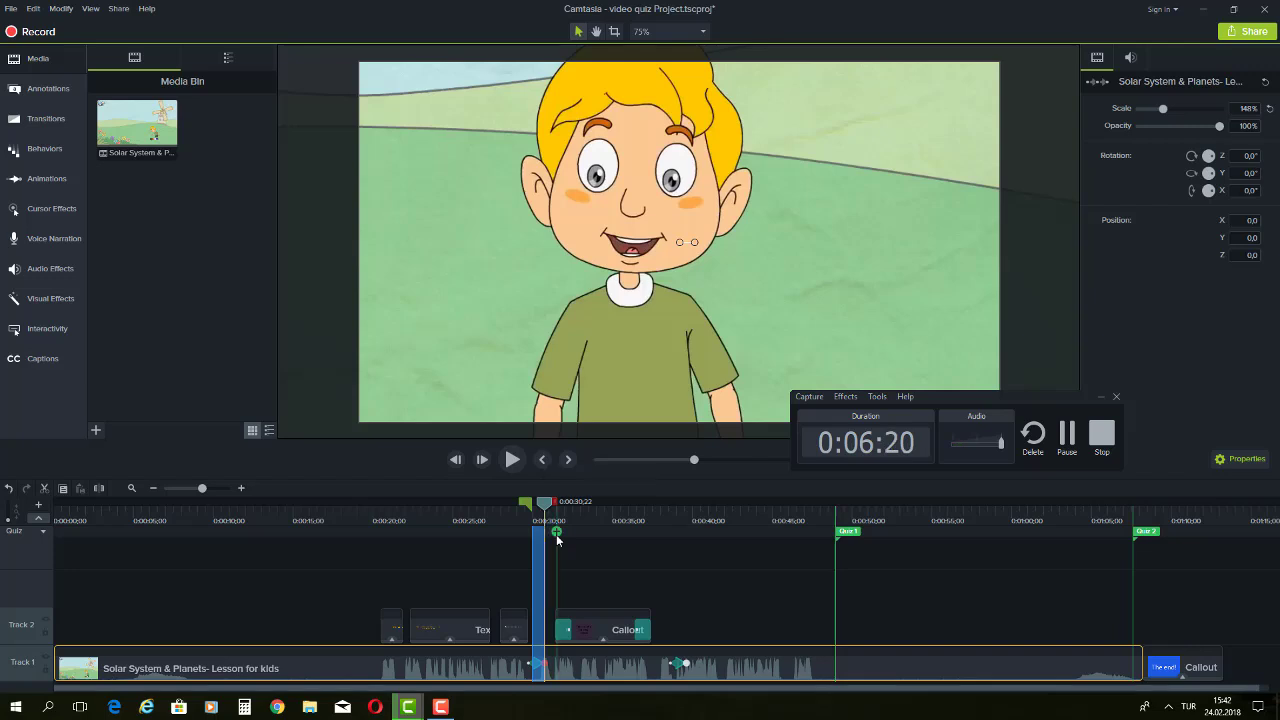
Delete the marked range near 0:00:30 from the Track 1 clip and deselect
{"action": "right_click", "coordinate": [538, 638]}
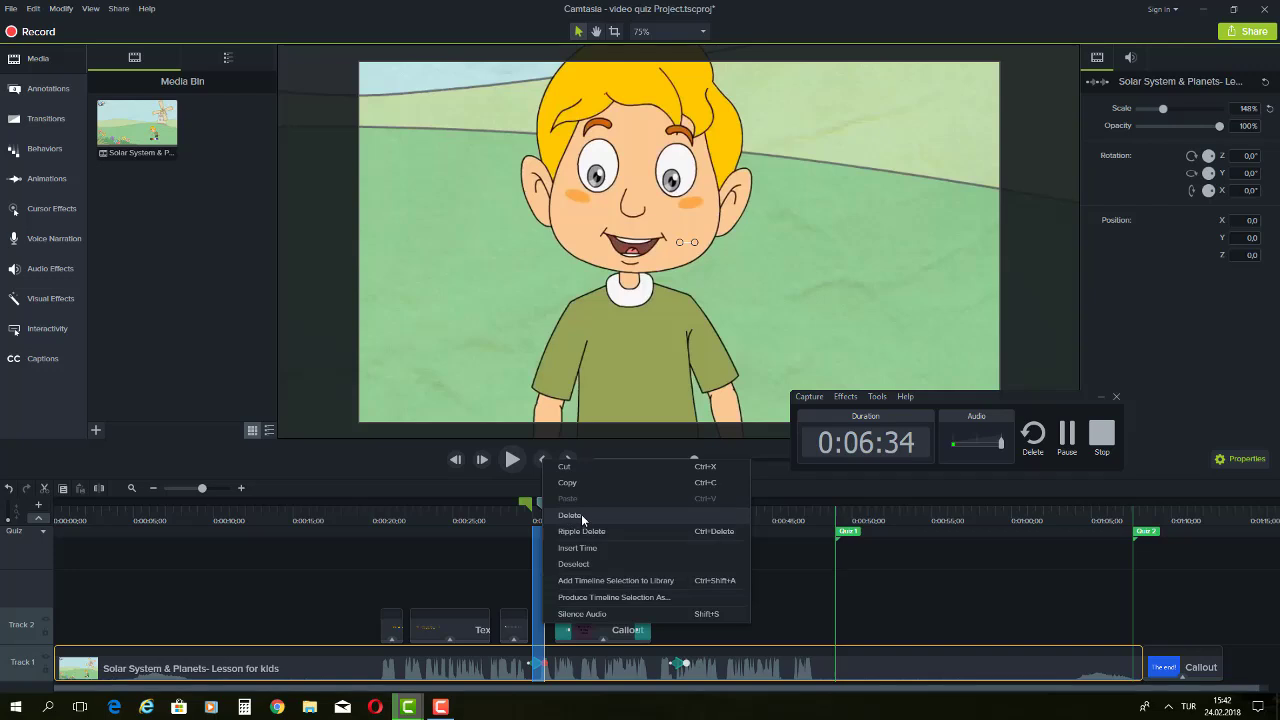
{"action": "key", "text": "Delete"}
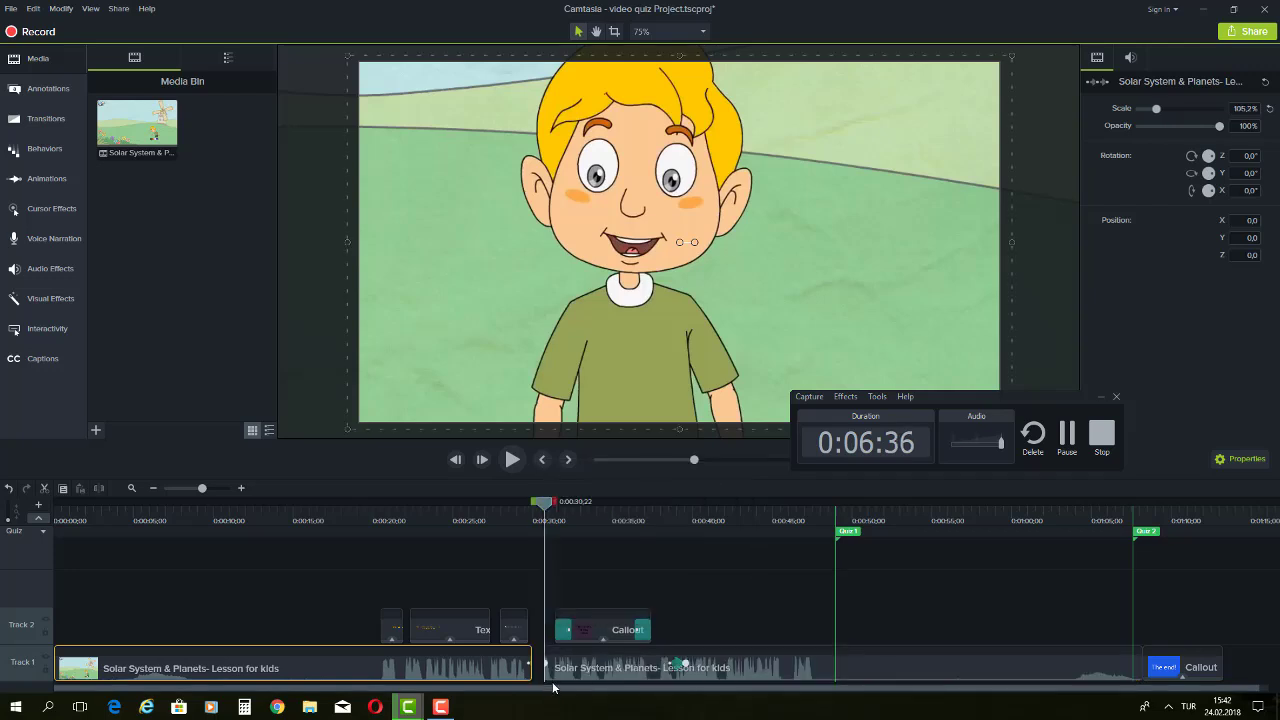
{"action": "left_click", "coordinate": [538, 617]}
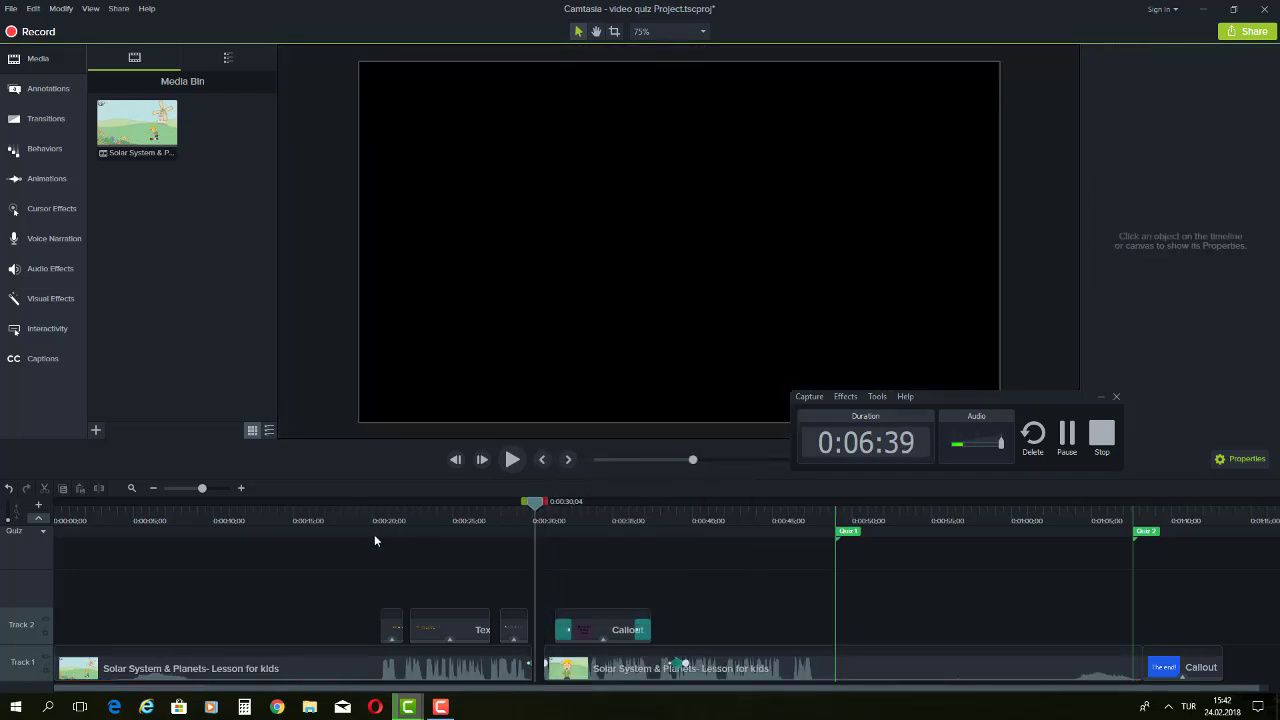
Slide the second Track 1 piece left against the first, then scrub past the join
{"action": "left_click", "coordinate": [464, 631]}
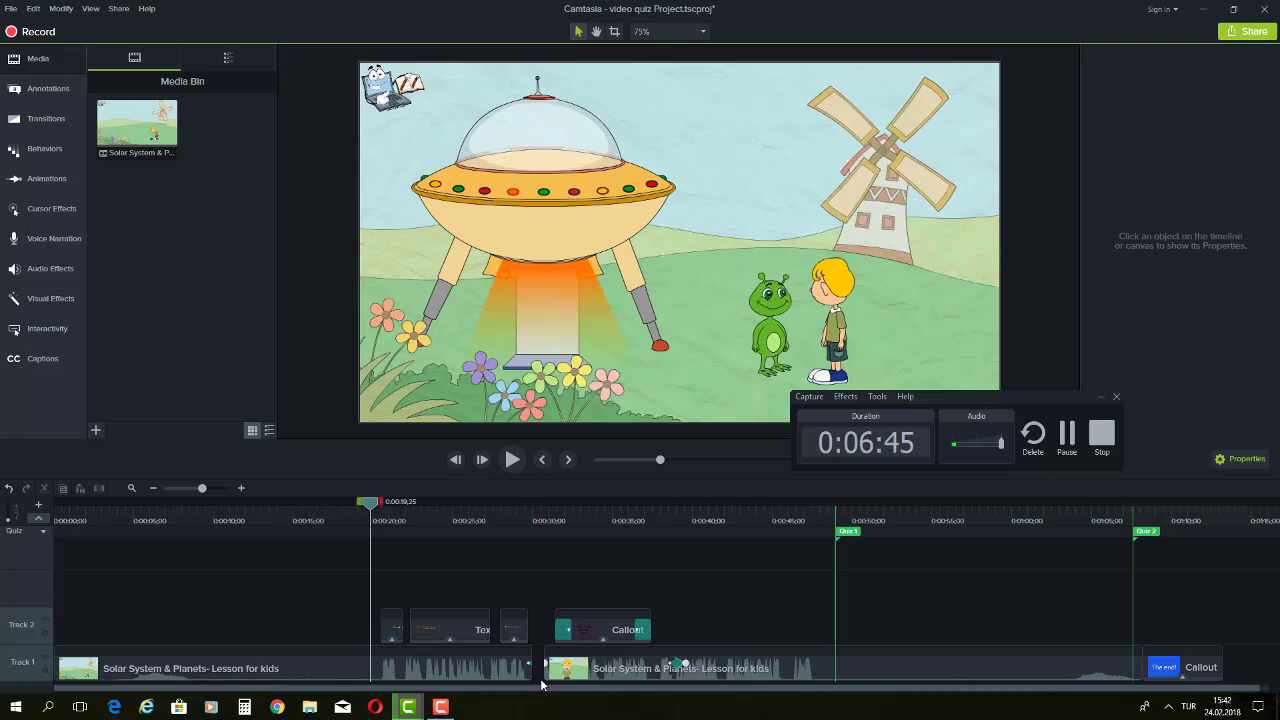
{"action": "left_click", "coordinate": [645, 672]}
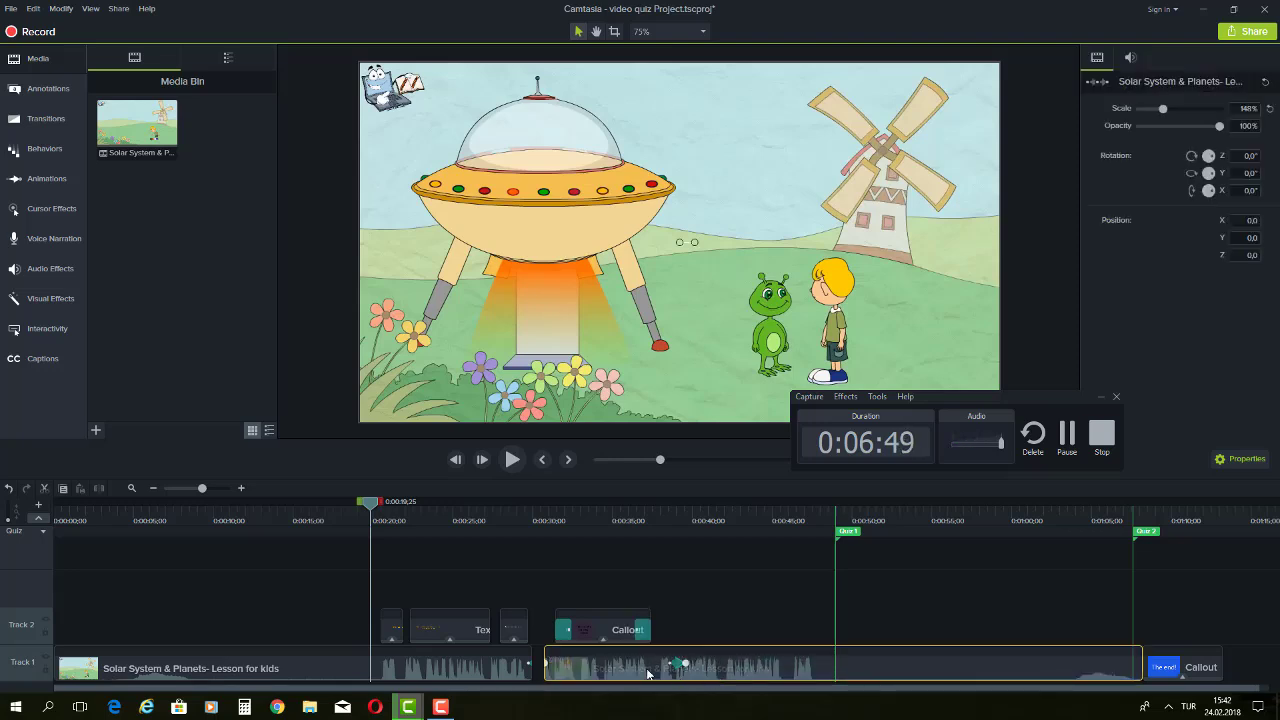
{"action": "left_click_drag", "start_coordinate": [647, 674], "coordinate": [625, 680]}
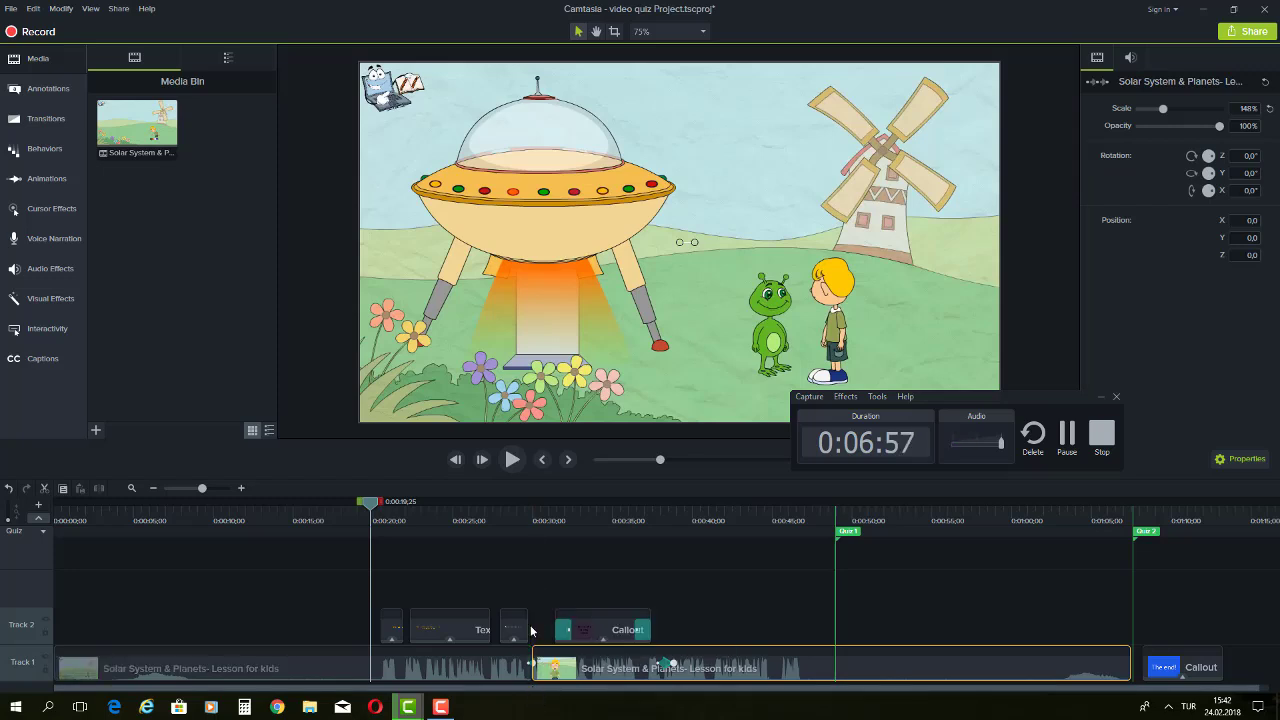
{"action": "left_click", "coordinate": [388, 510]}
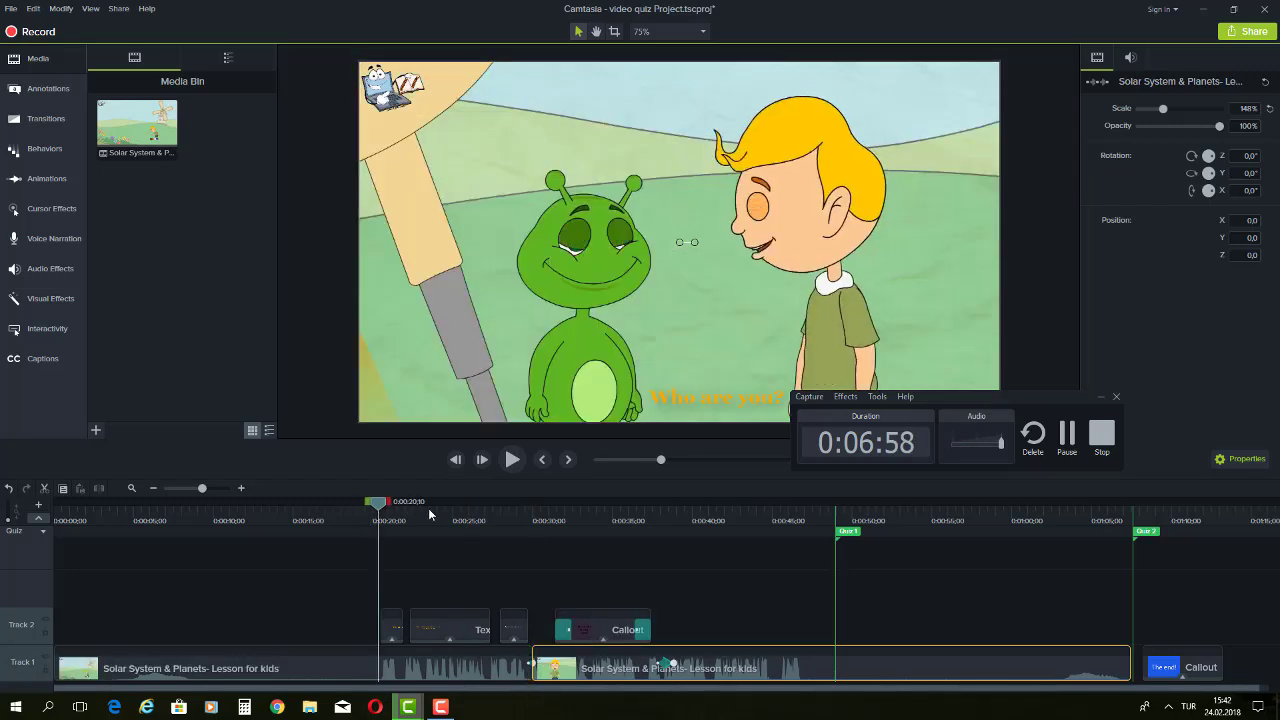
{"action": "left_click_drag", "start_coordinate": [503, 520], "coordinate": [555, 567]}
{"action": "left_click_drag", "start_coordinate": [647, 617], "coordinate": [648, 617]}
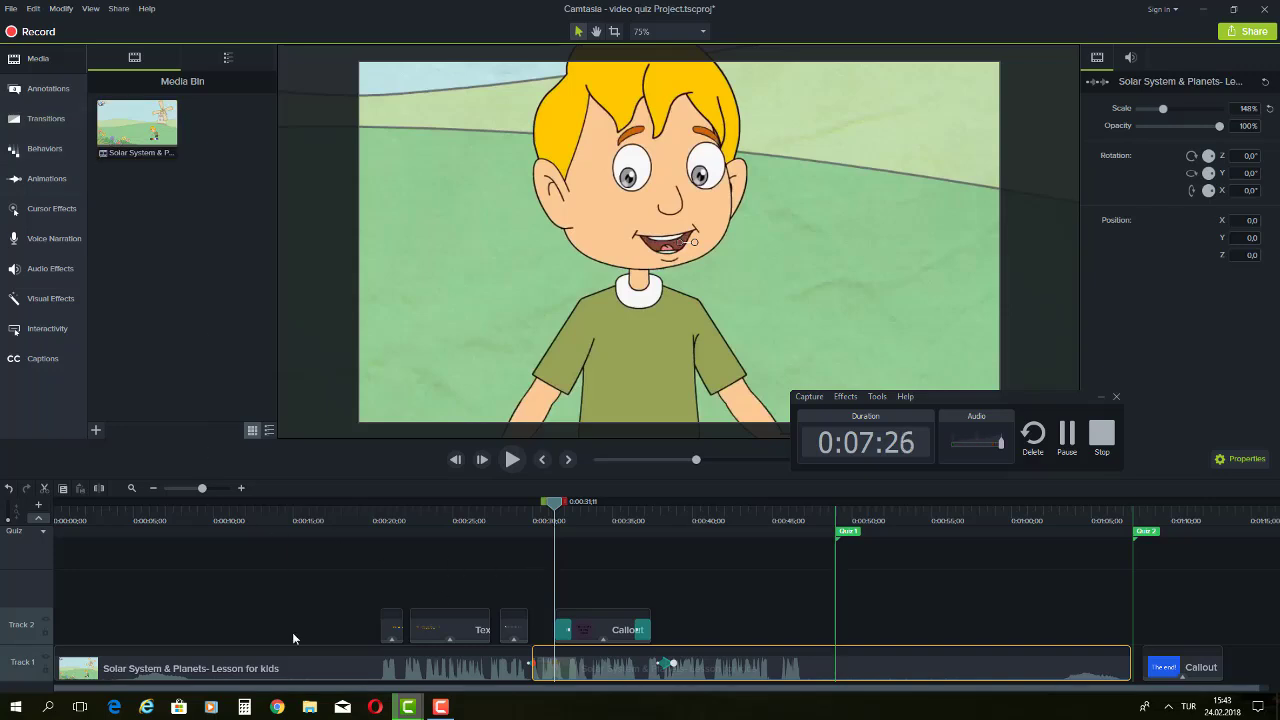
{"action": "left_click_drag", "start_coordinate": [57, 651], "coordinate": [56, 655]}
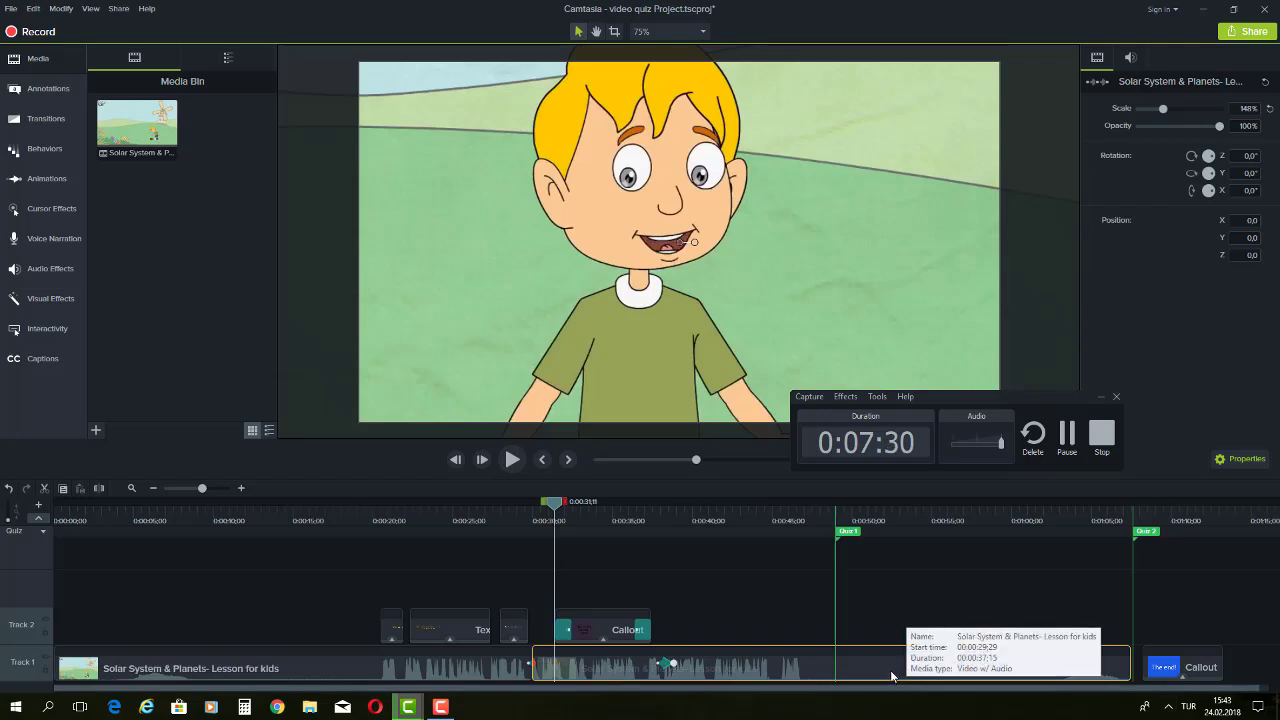